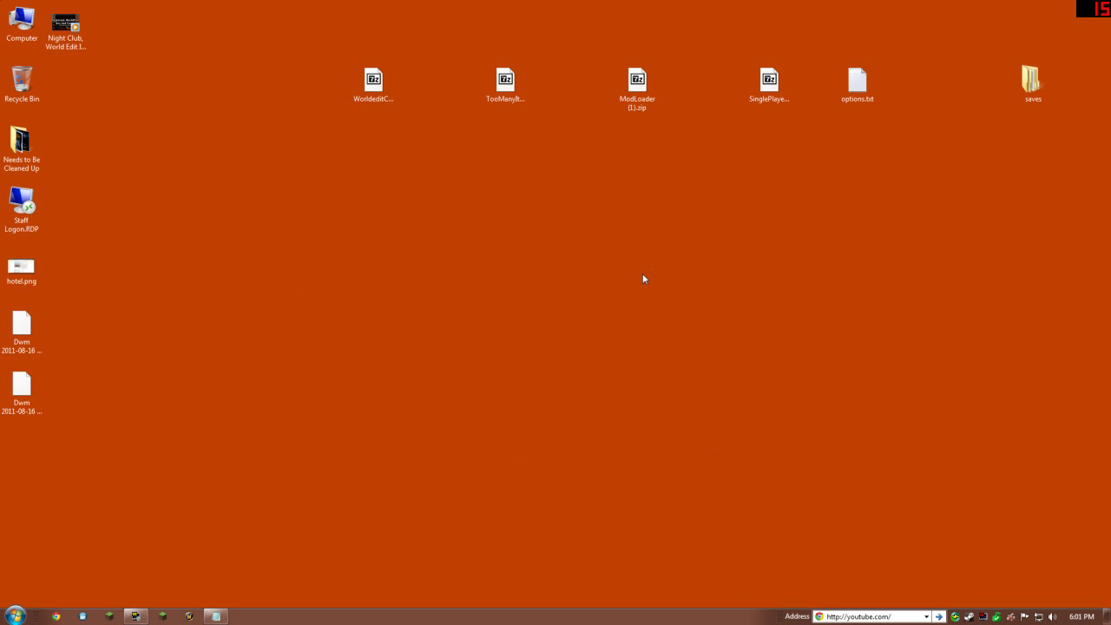
- Open the AppData Roaming folder by searching %appdata% from the Start menu
click(16, 616)
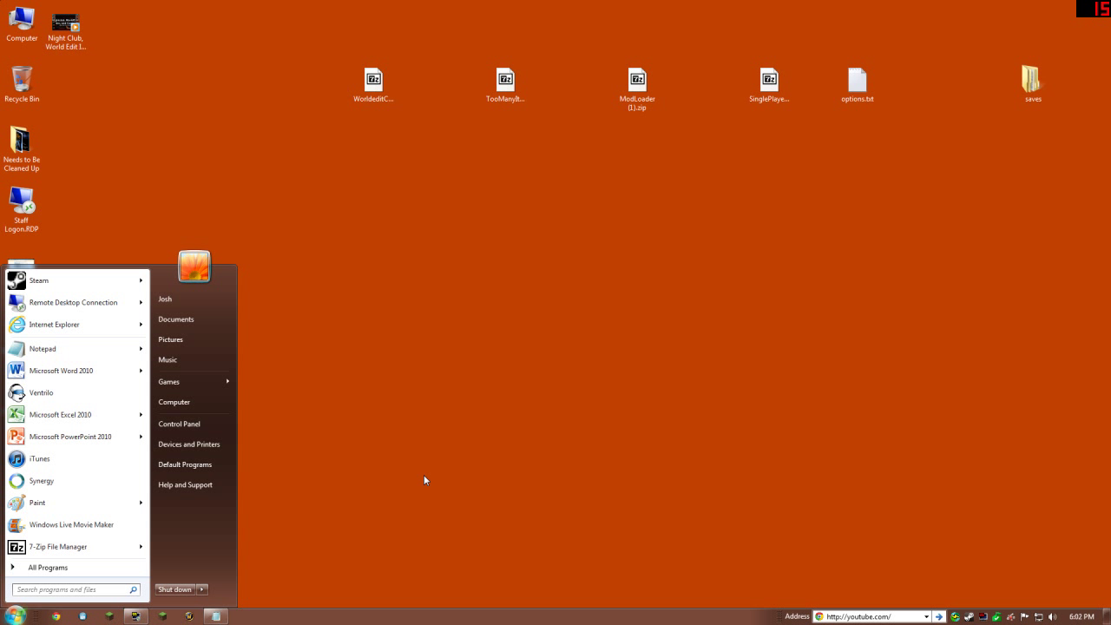
click(15, 616)
click(16, 616)
text(%app)
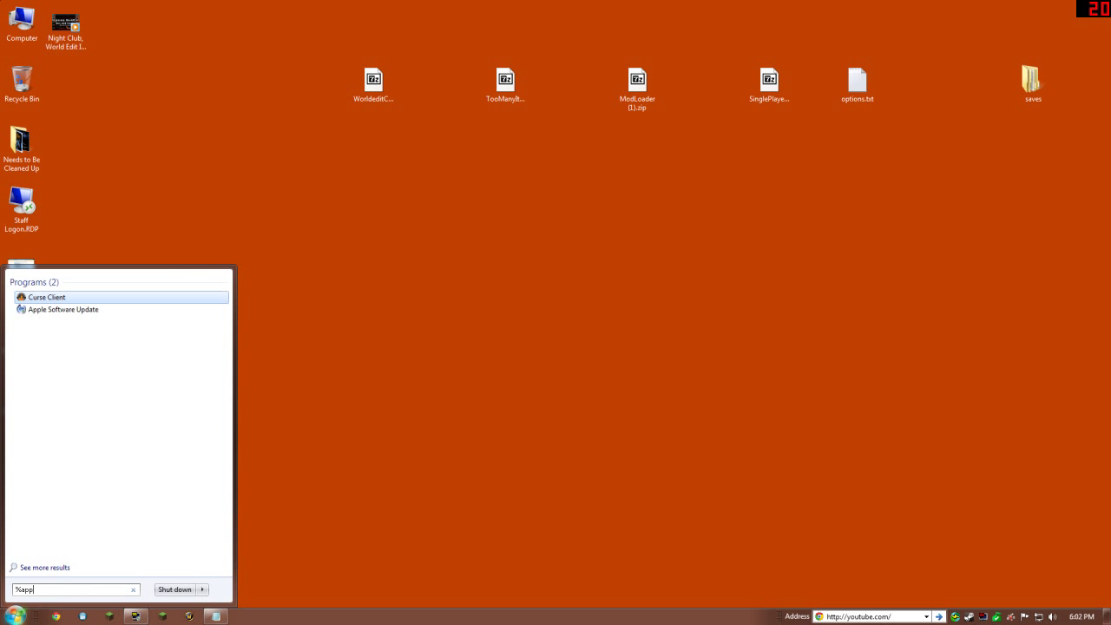
text(da)
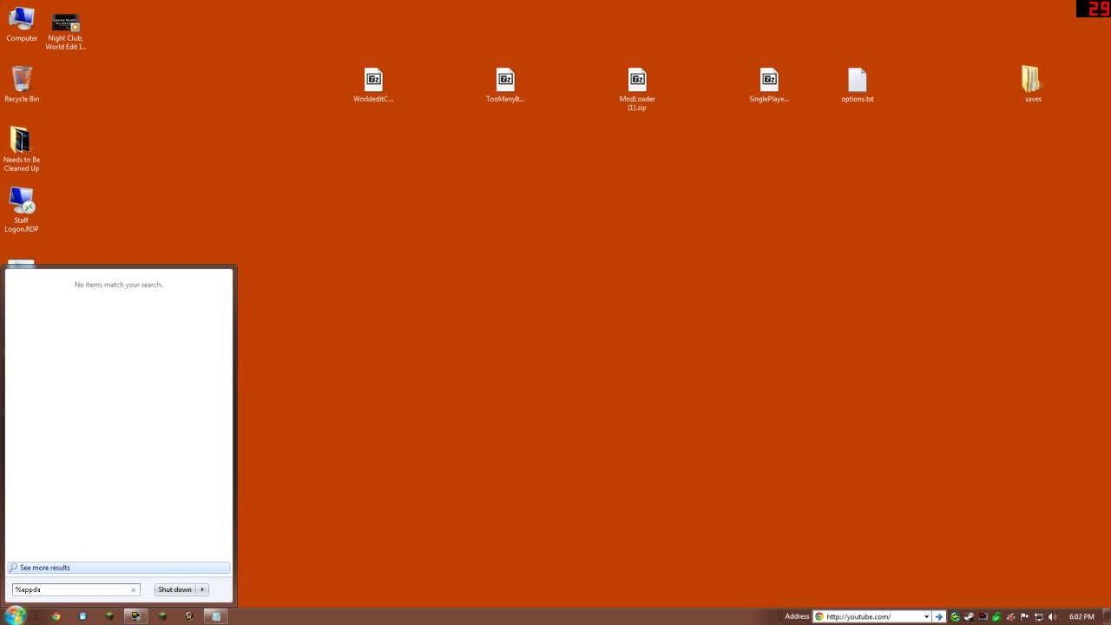
text(ta%)
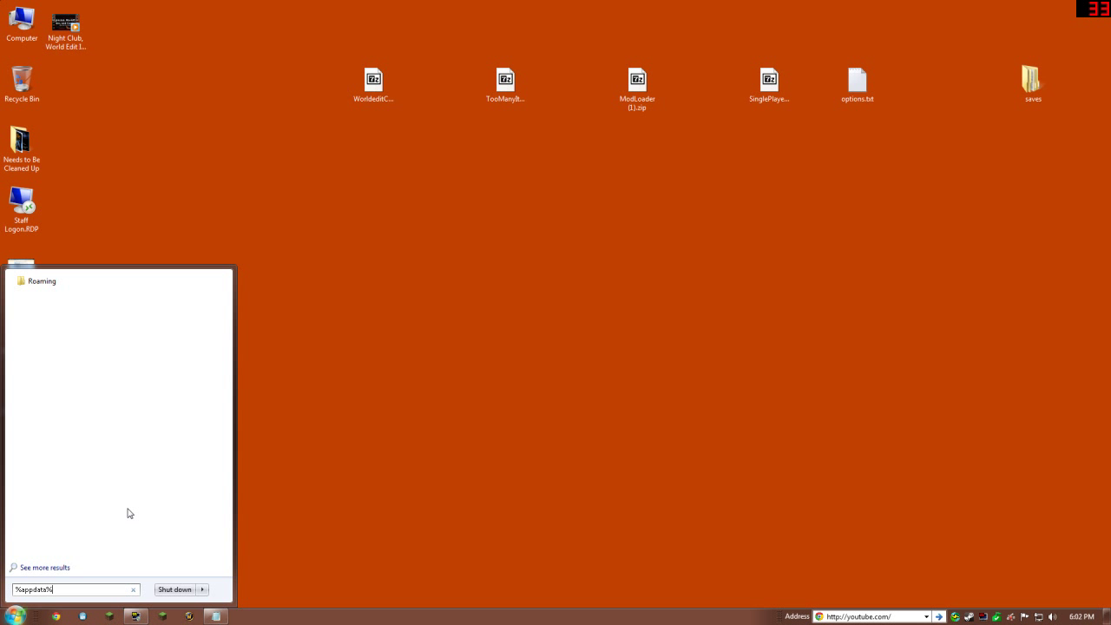
key(Return)
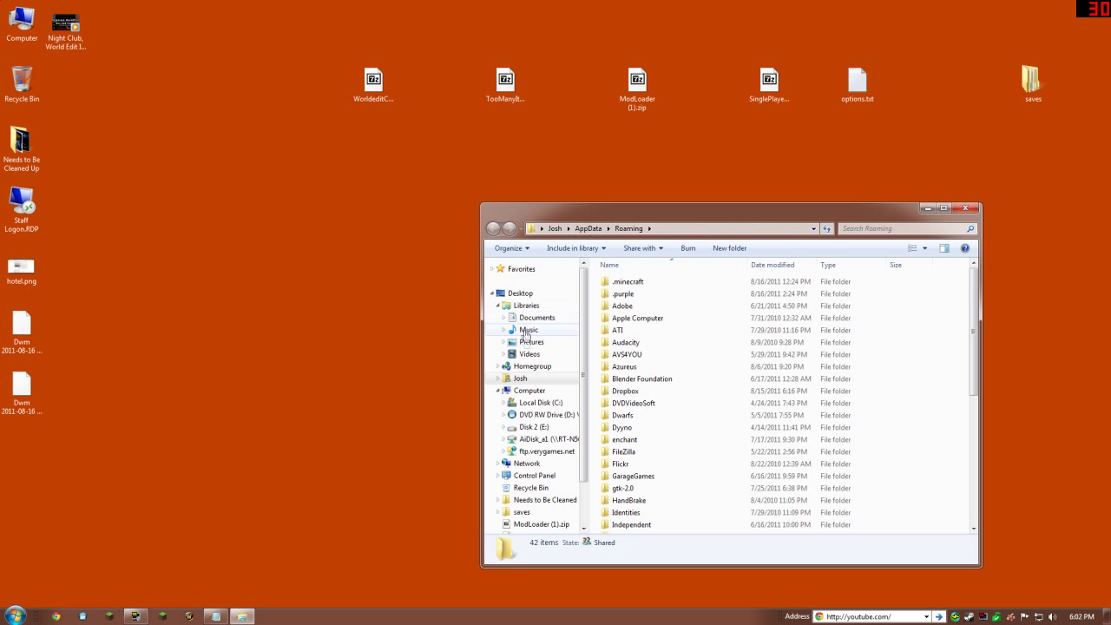
- Send the old .minecraft folder in Roaming to the Recycle Bin
click(490, 294)
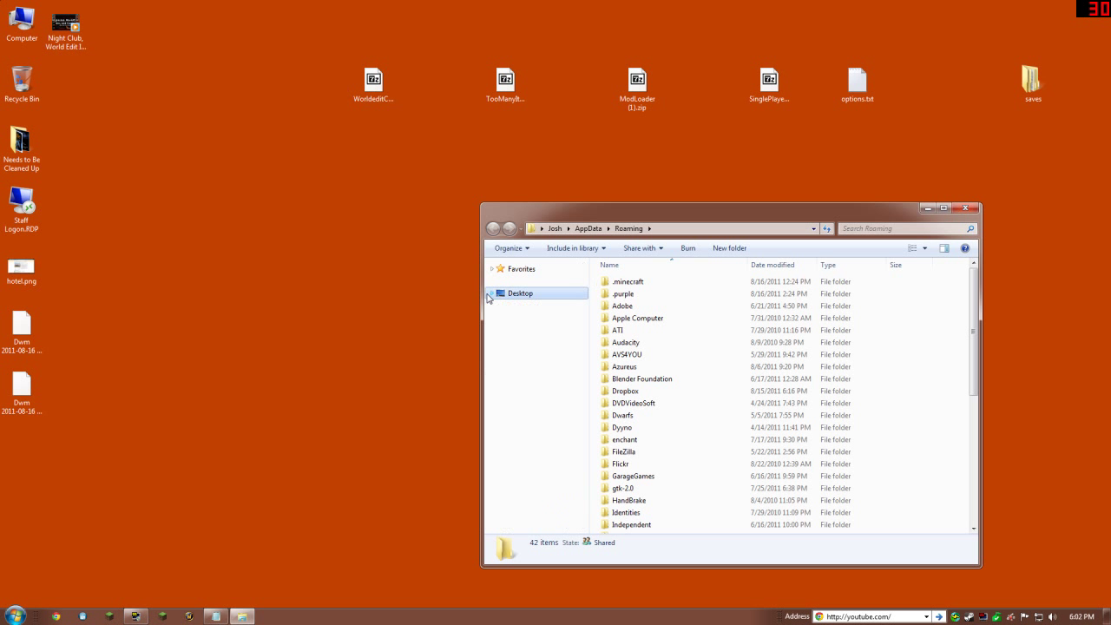
double_click(623, 287)
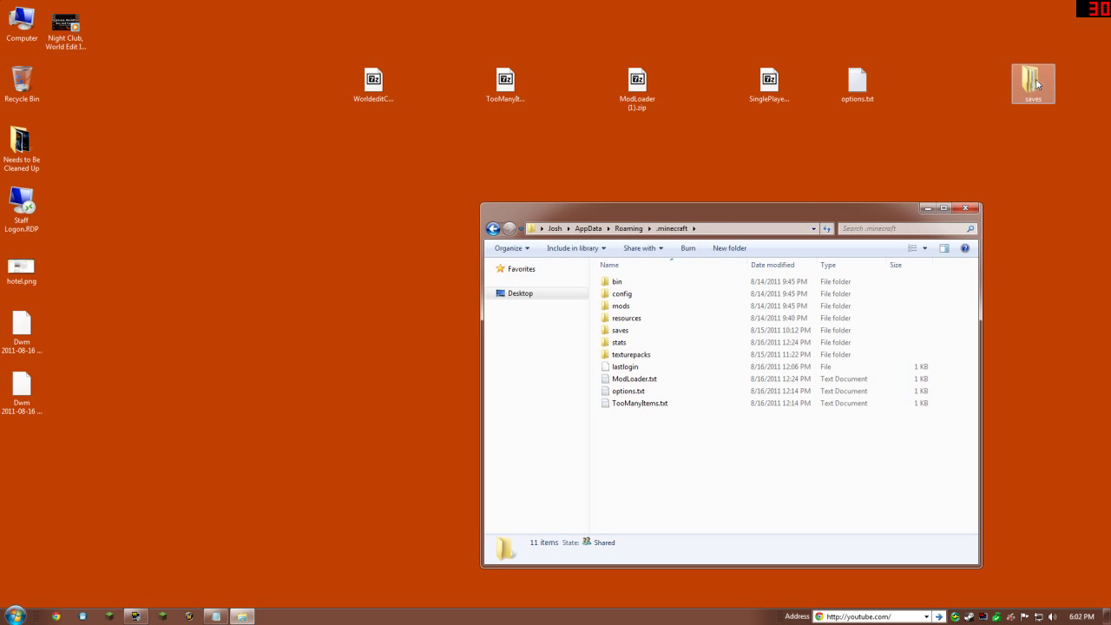
click(493, 229)
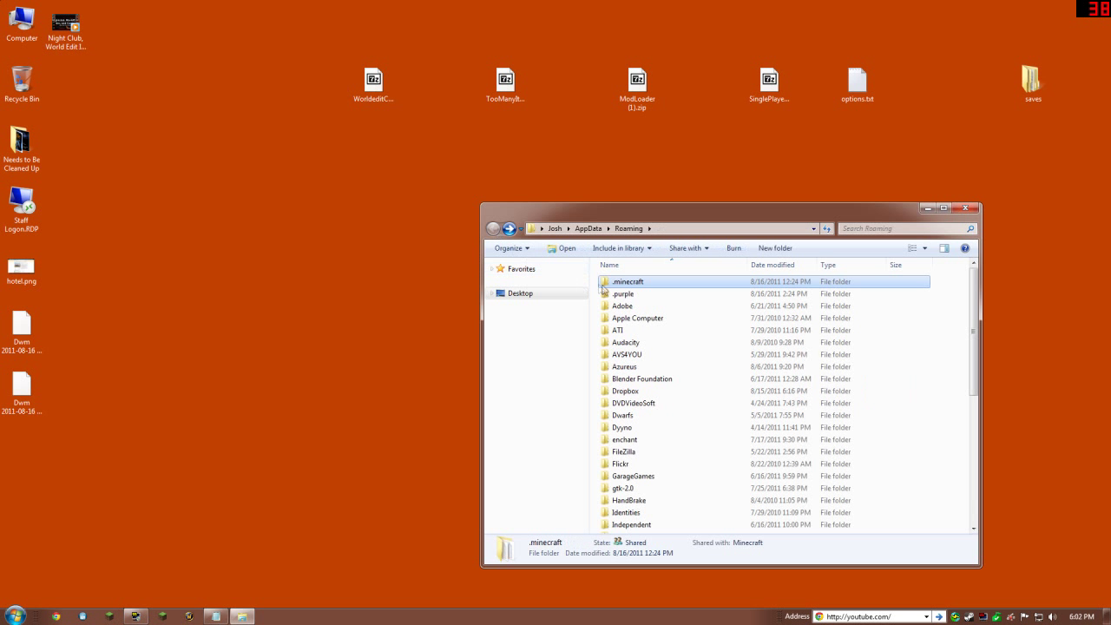
click(619, 285)
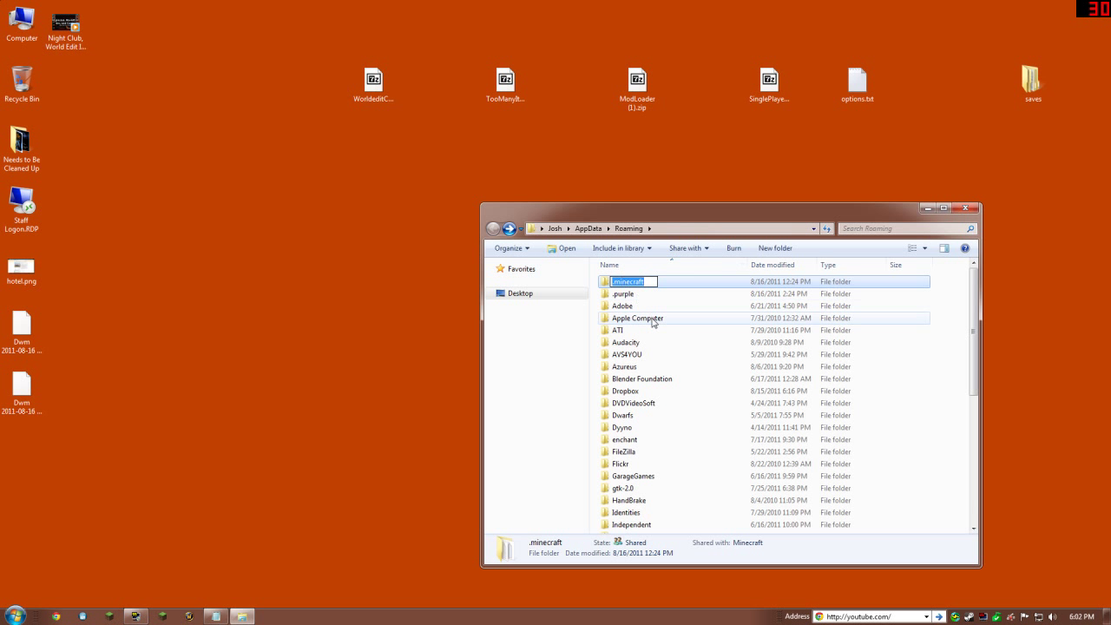
key(Escape)
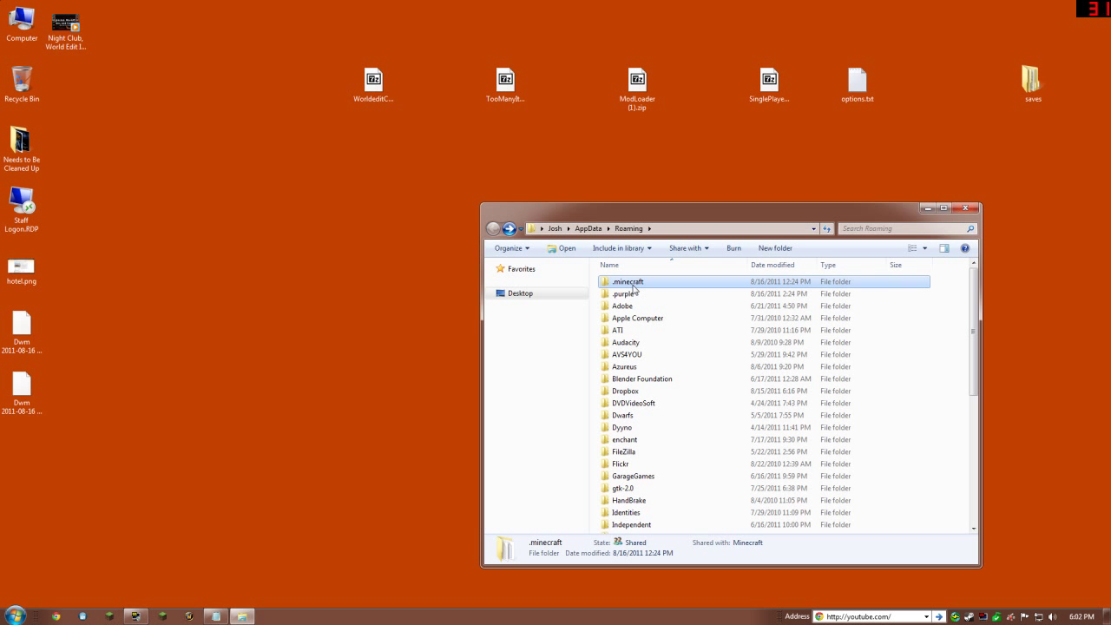
key(Delete)
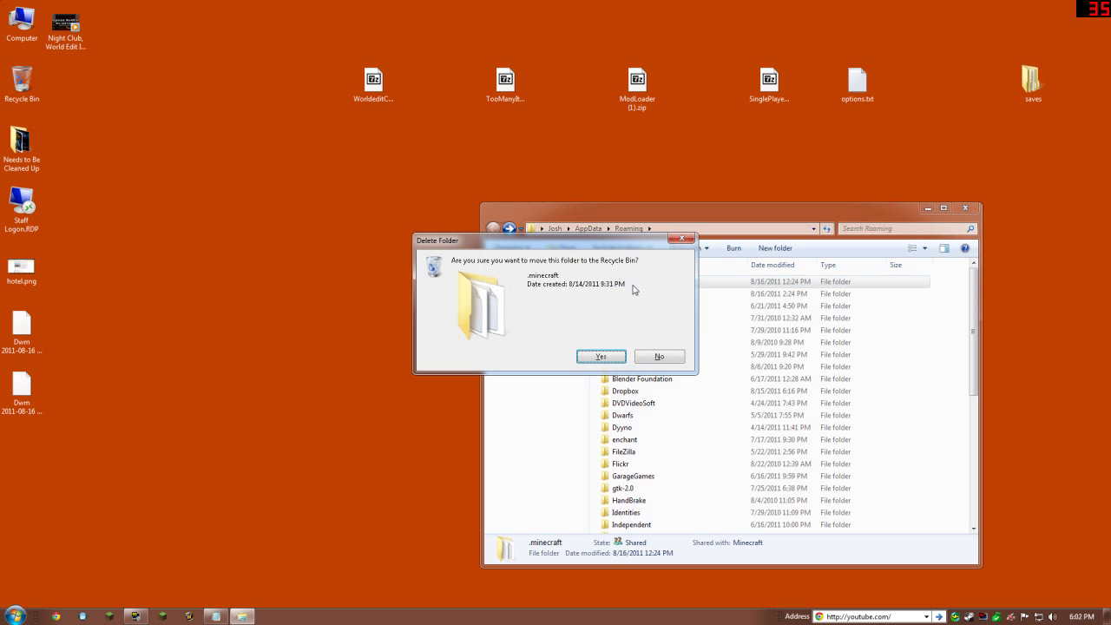
click(601, 357)
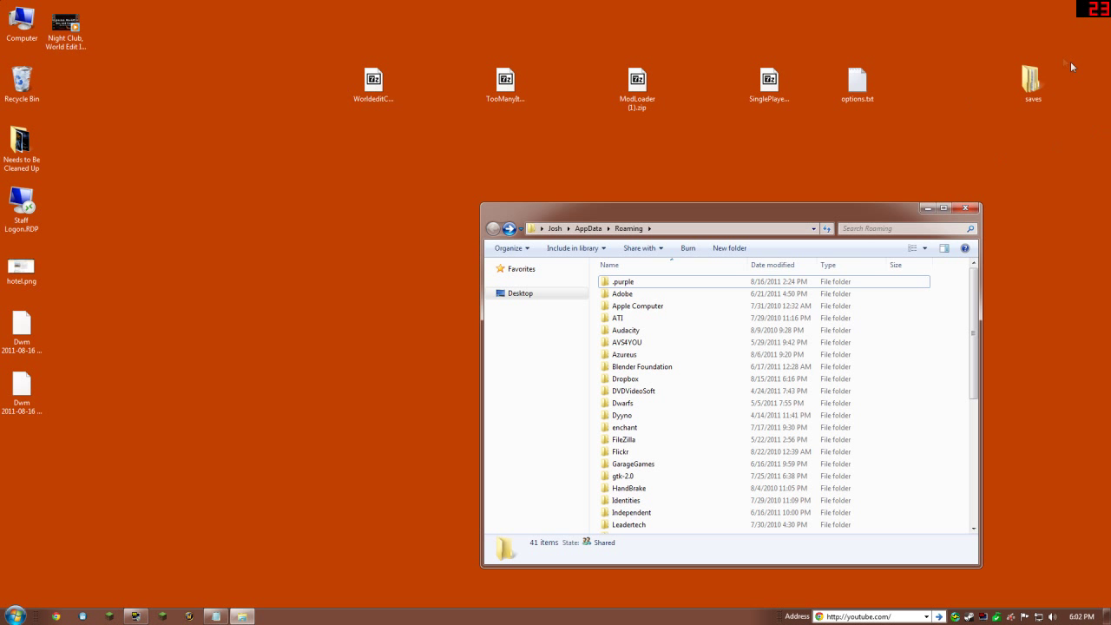
- Close Explorer and log in to the Minecraft Launcher with the account username and password
click(965, 208)
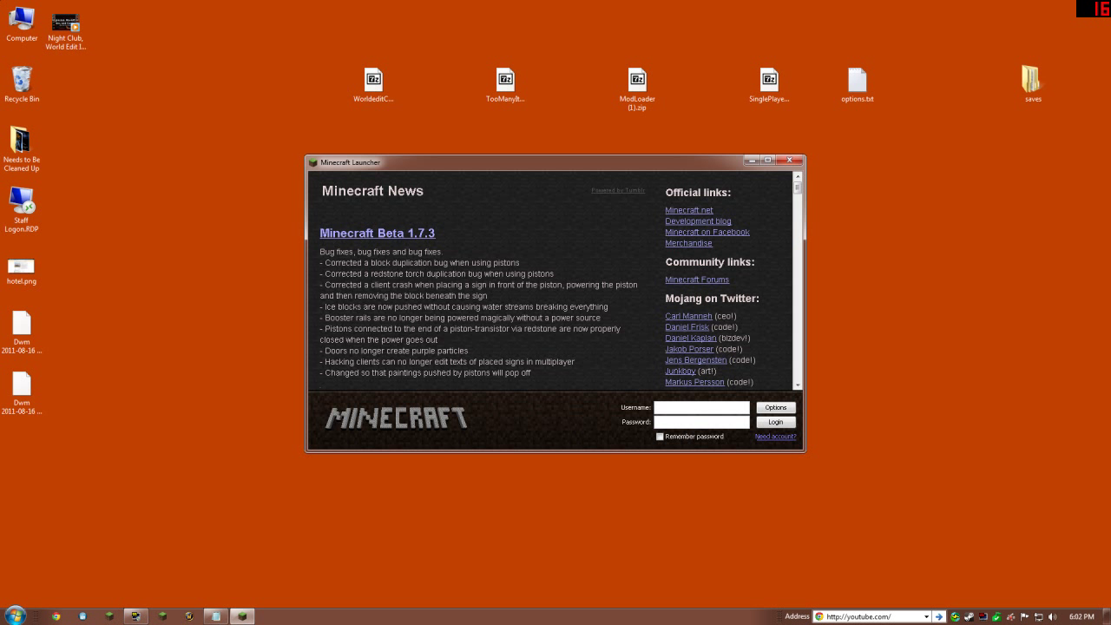
text(joshsdh)
key(Tab)
text(•••••••••••••••)
click(764, 421)
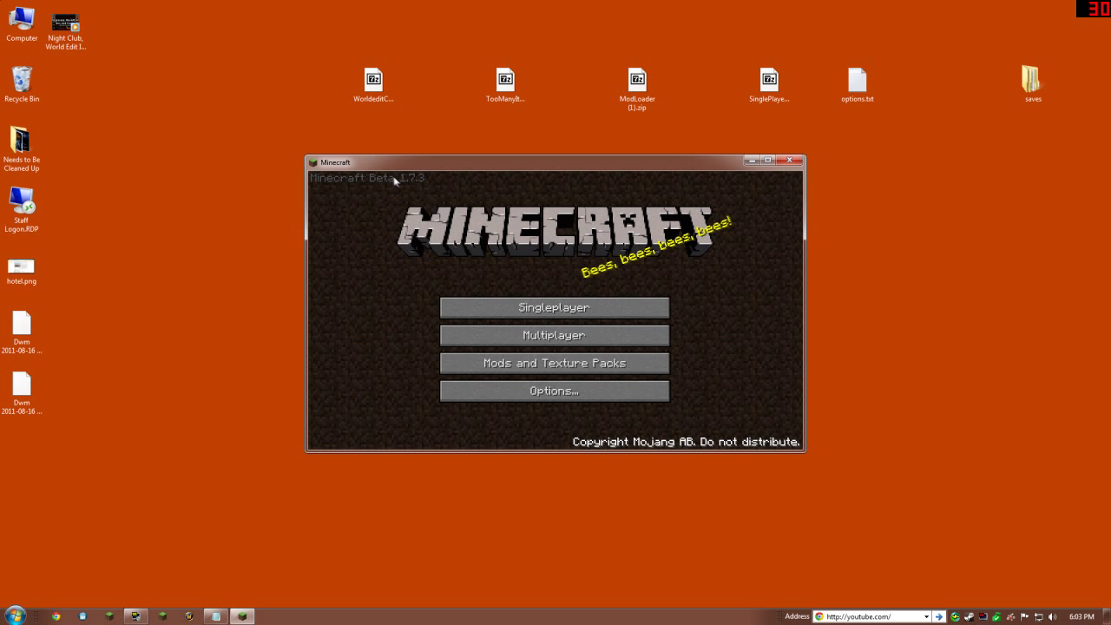
- Check that the Beta 1.7.3 singleplayer world list is empty, then close the game
click(532, 306)
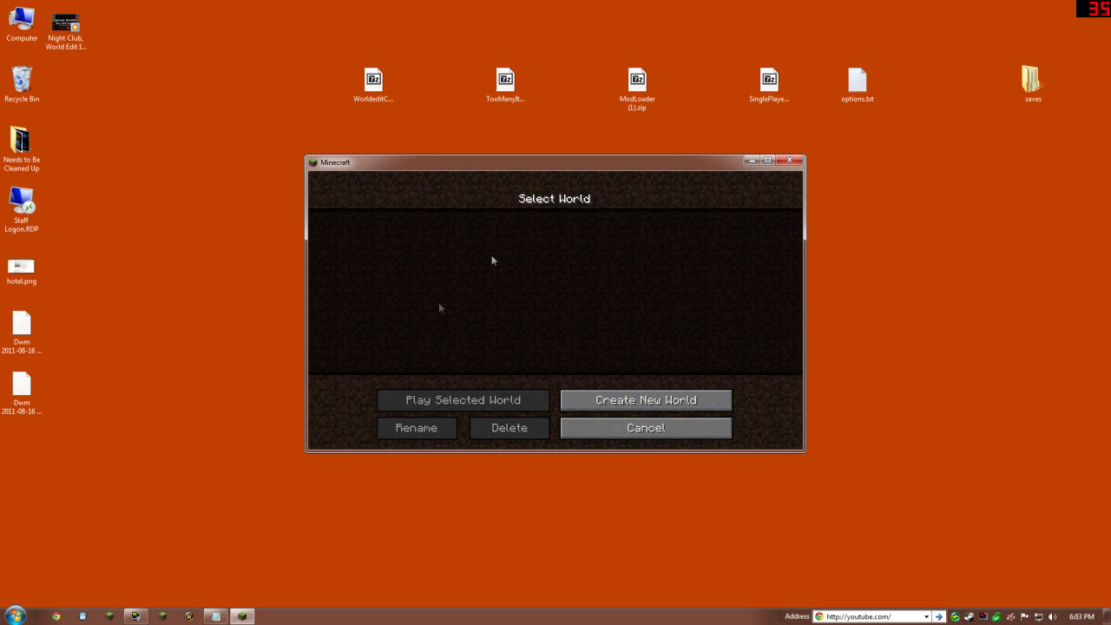
click(789, 161)
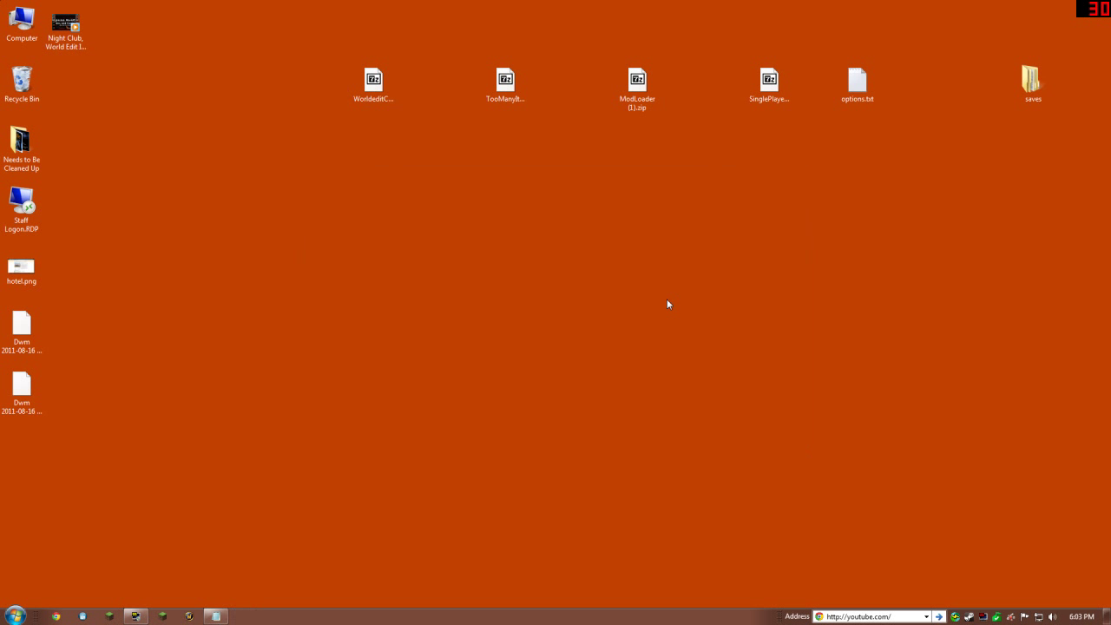
click(15, 615)
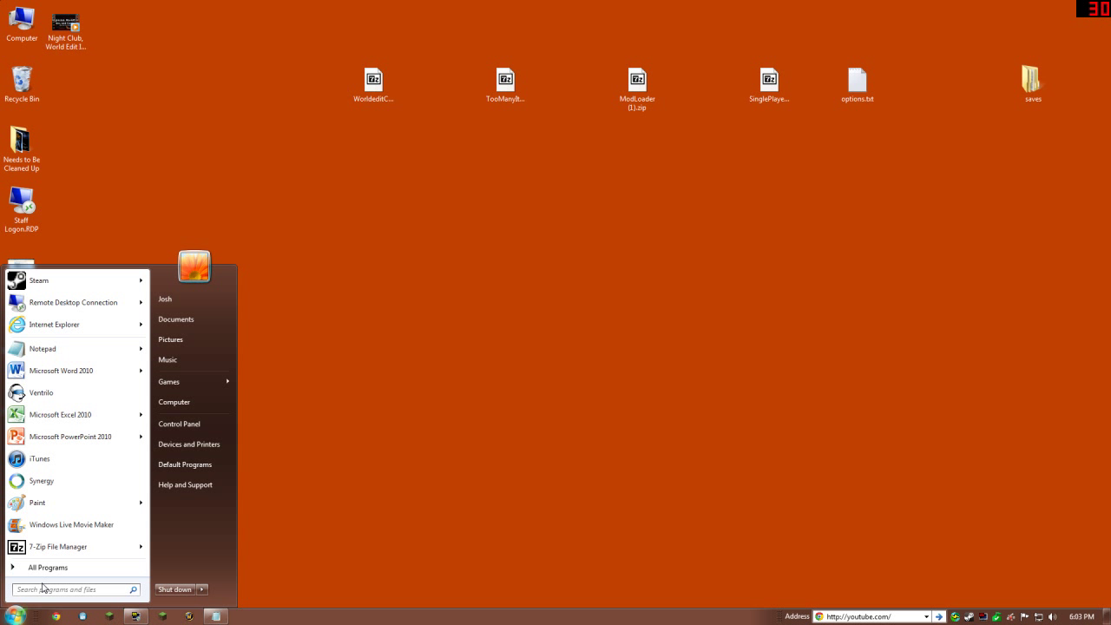
- Open the new %appdata%\.minecraft folder and delete its fresh saves folder
text(%appda)
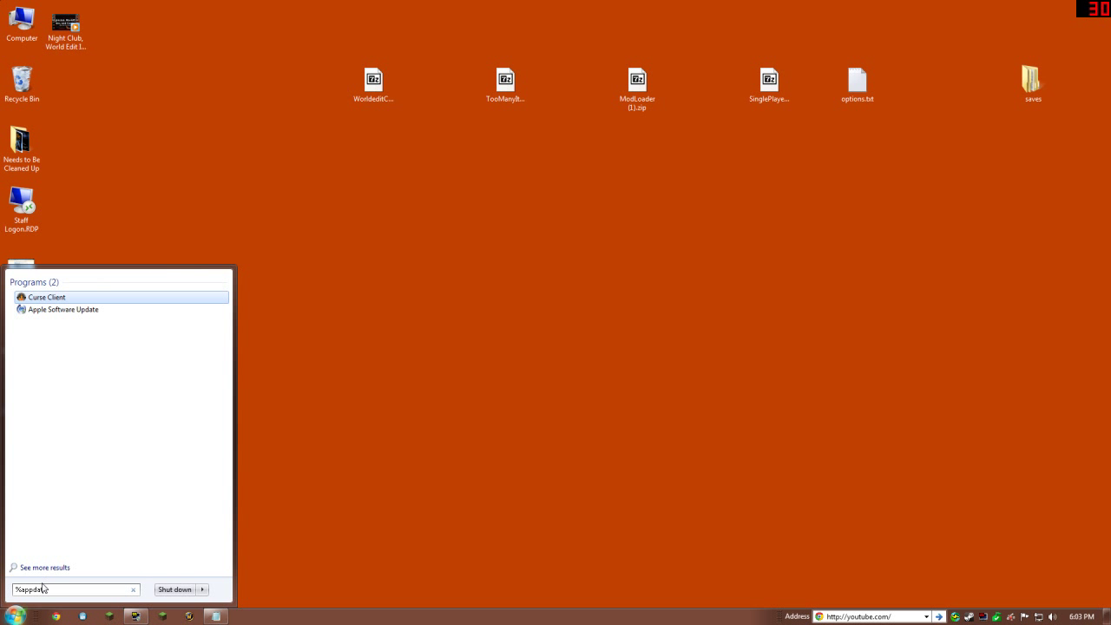
text(ta%)
key(Return)
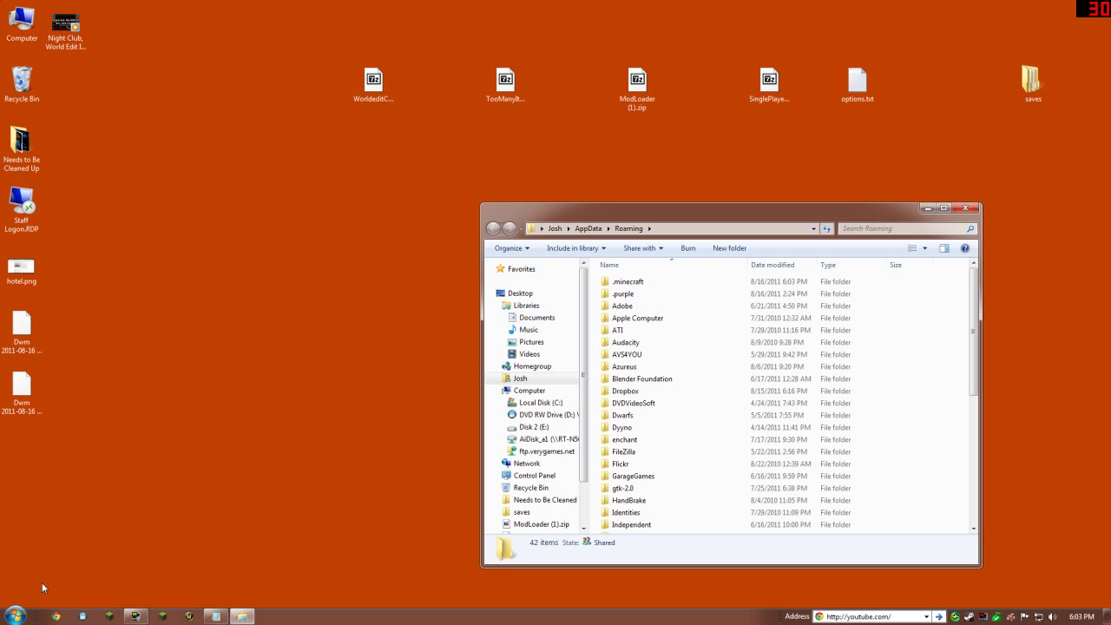
double_click(633, 283)
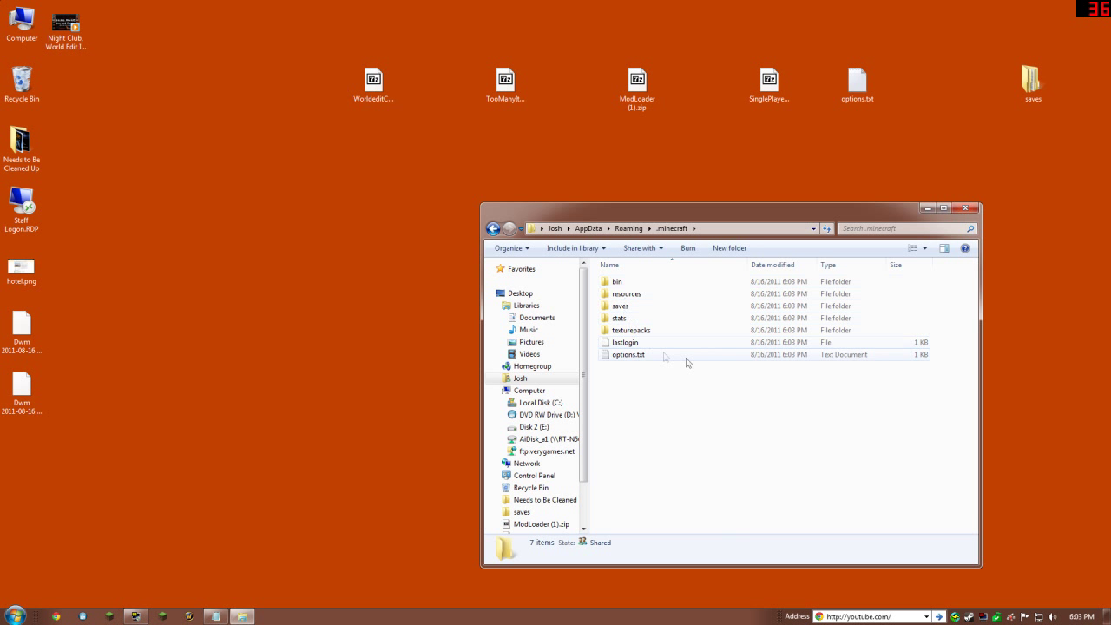
click(634, 310)
key(Delete)
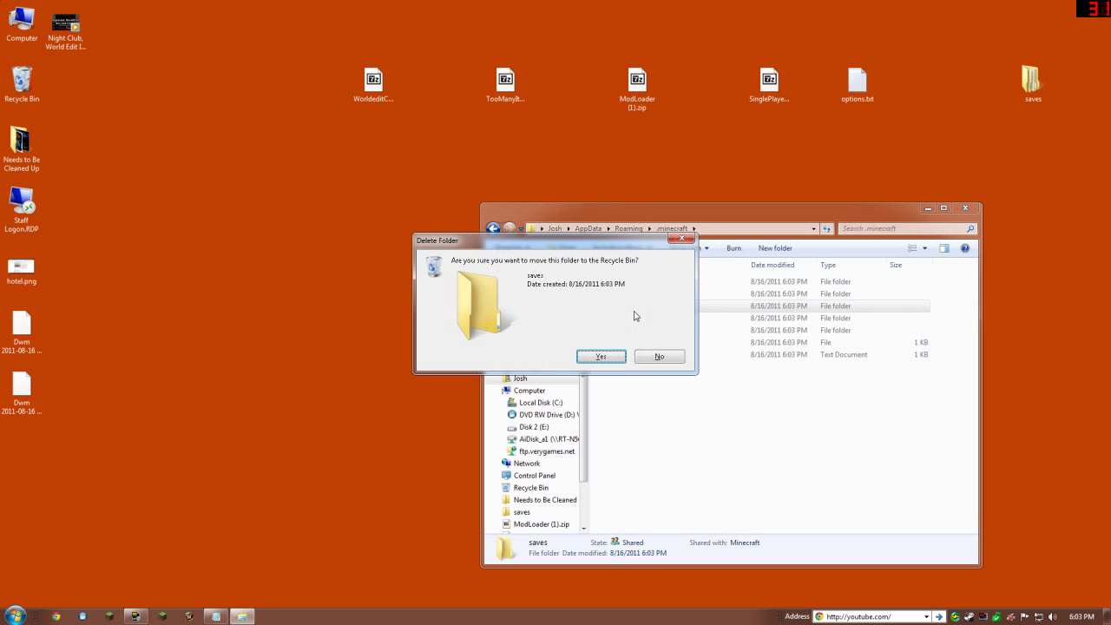
click(601, 357)
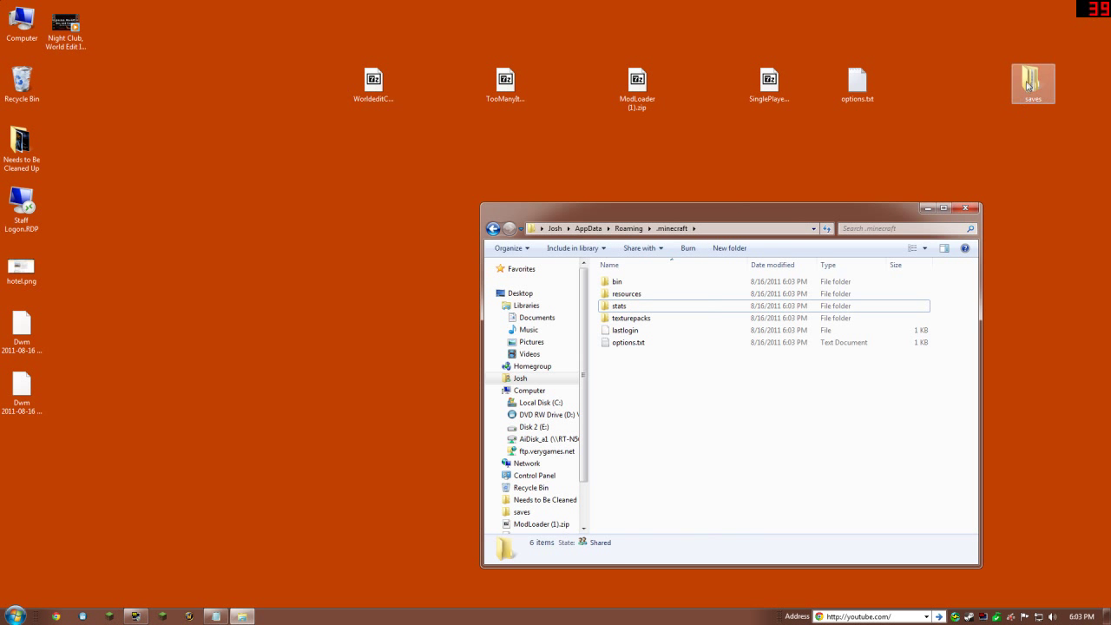
- Move the desktop saves folder and options.txt into .minecraft, replacing the existing options.txt
drag(1032, 83, 731, 408)
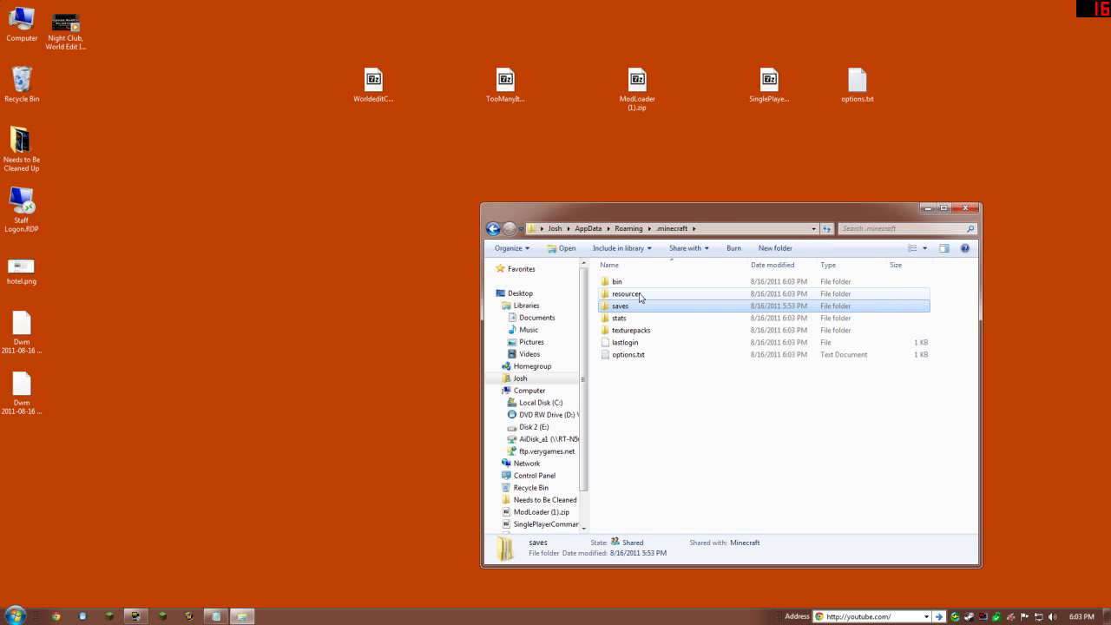
drag(857, 83, 692, 419)
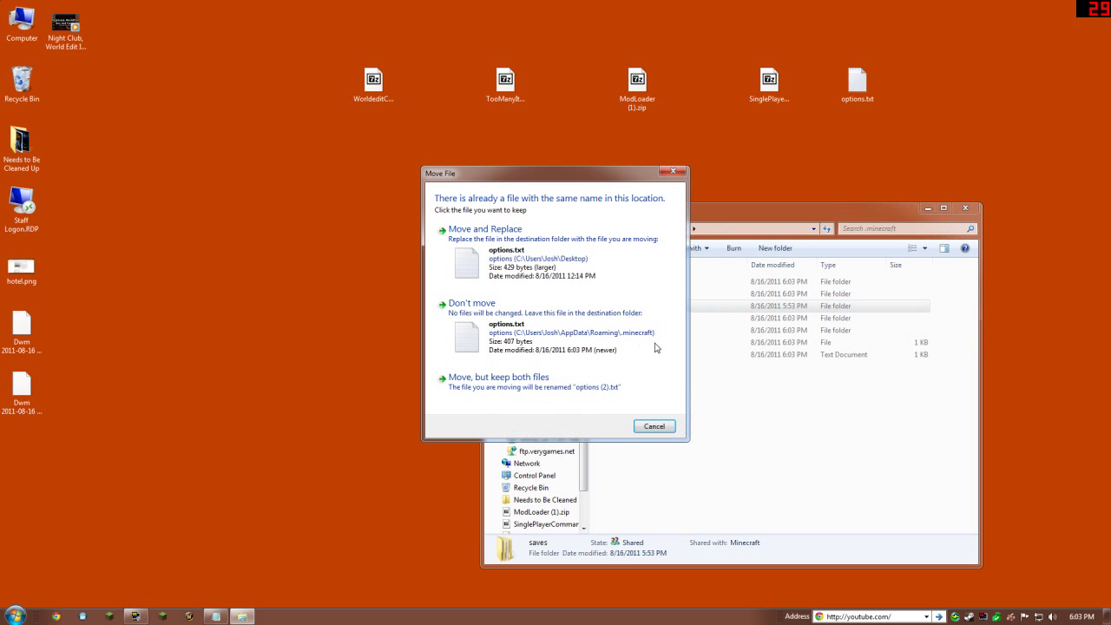
click(501, 254)
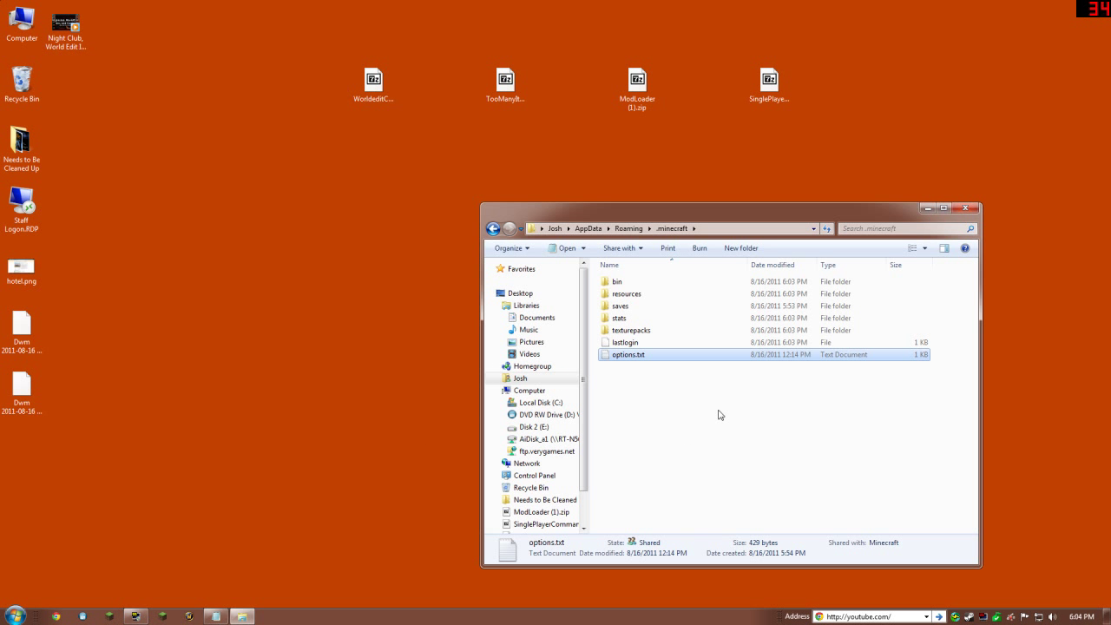
click(165, 617)
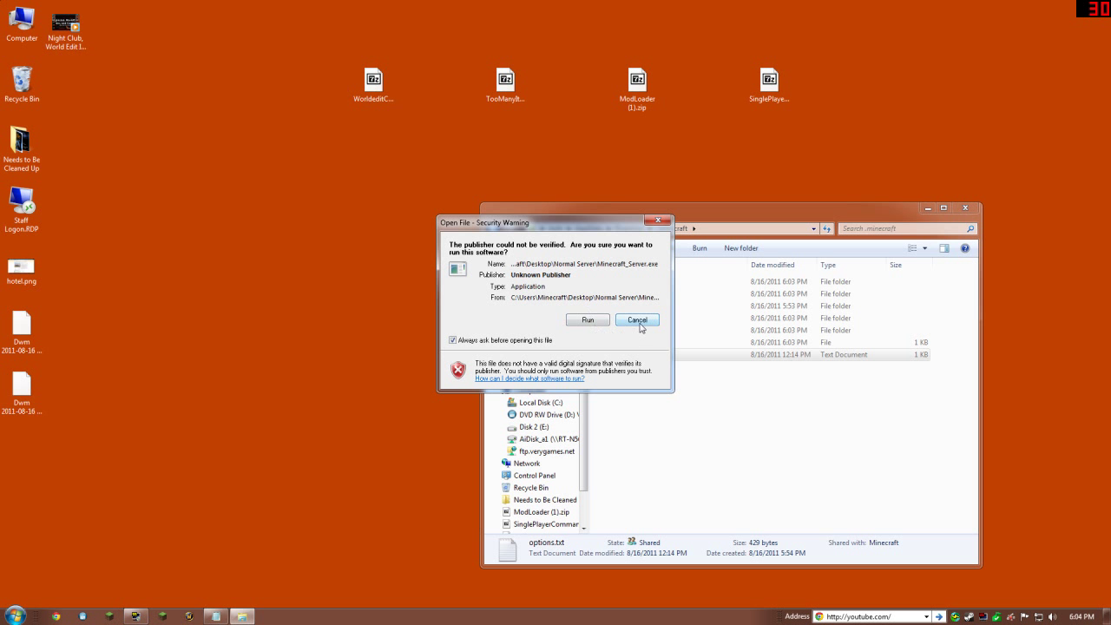
- Log in again and load the Nether Terminal singleplayer world
click(640, 321)
click(110, 617)
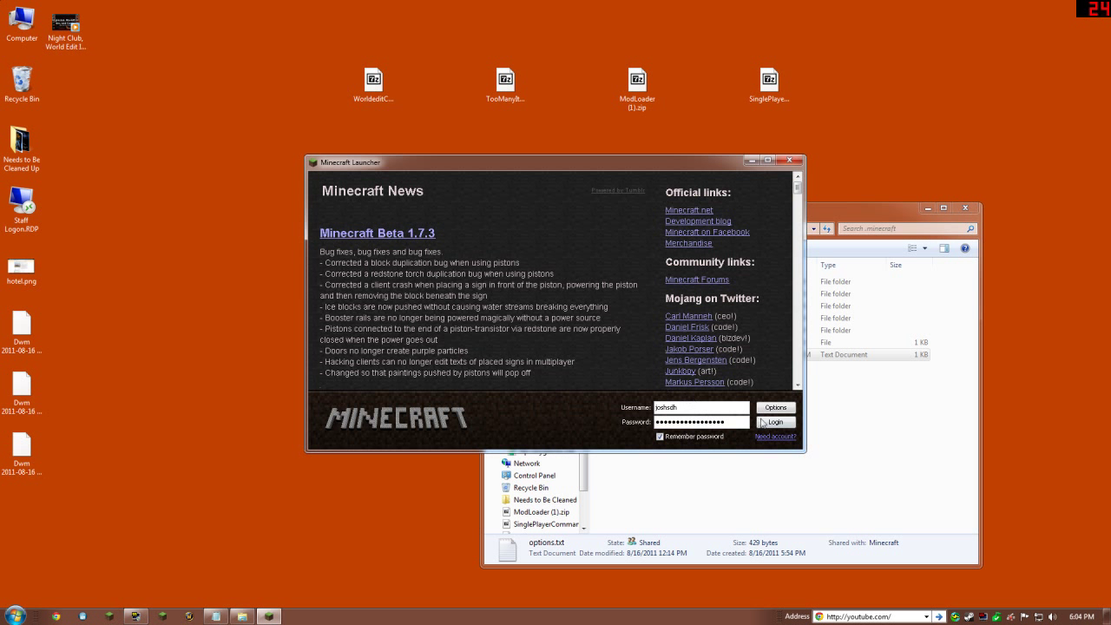
click(763, 423)
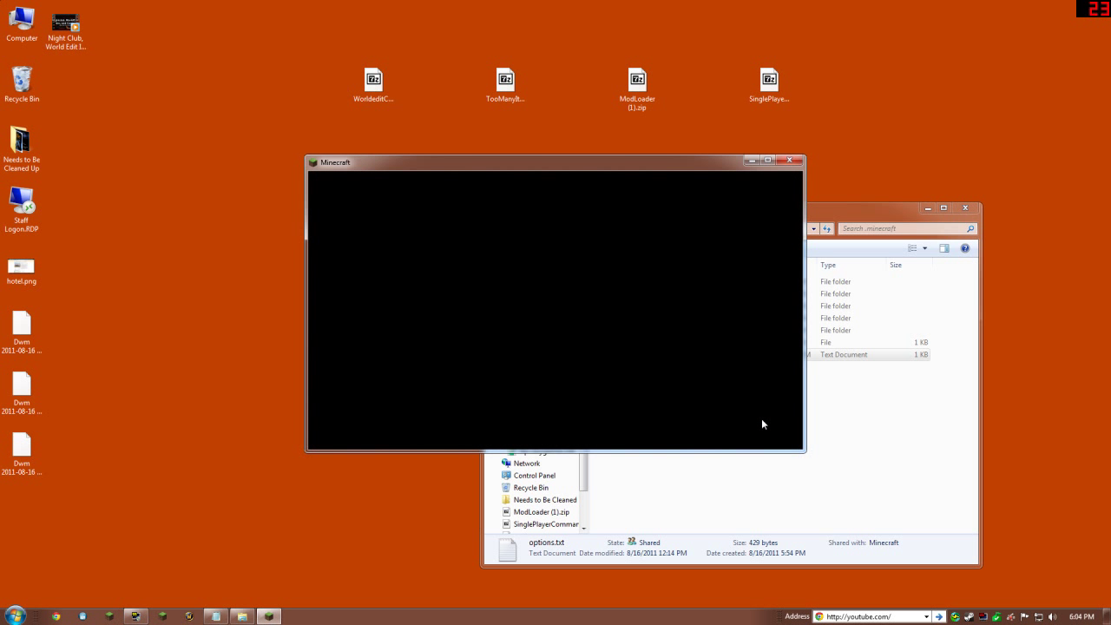
click(505, 313)
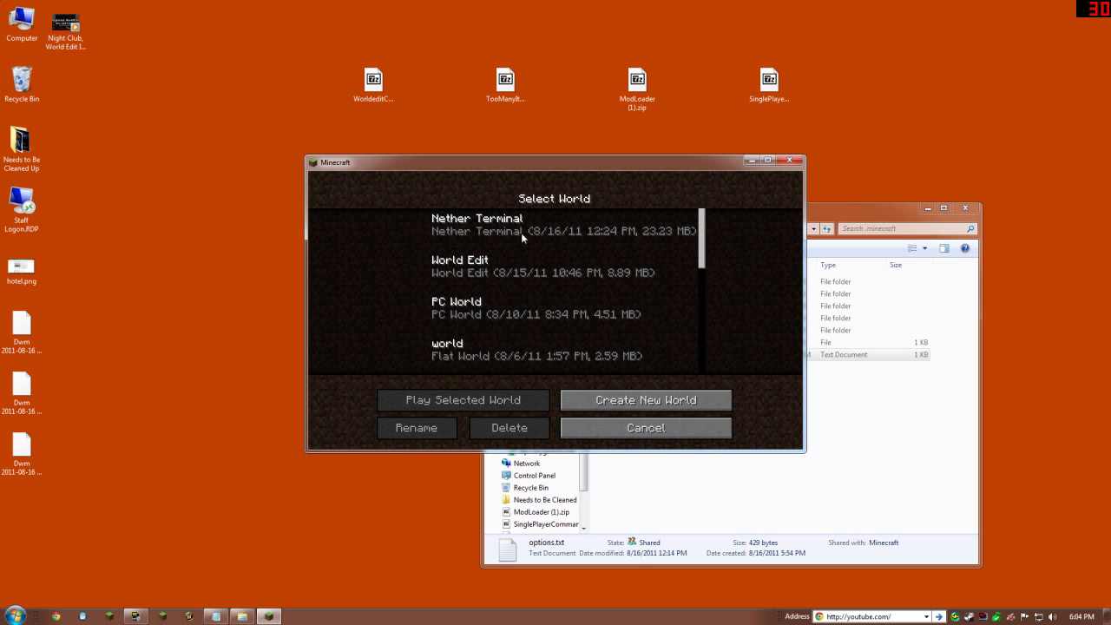
click(492, 233)
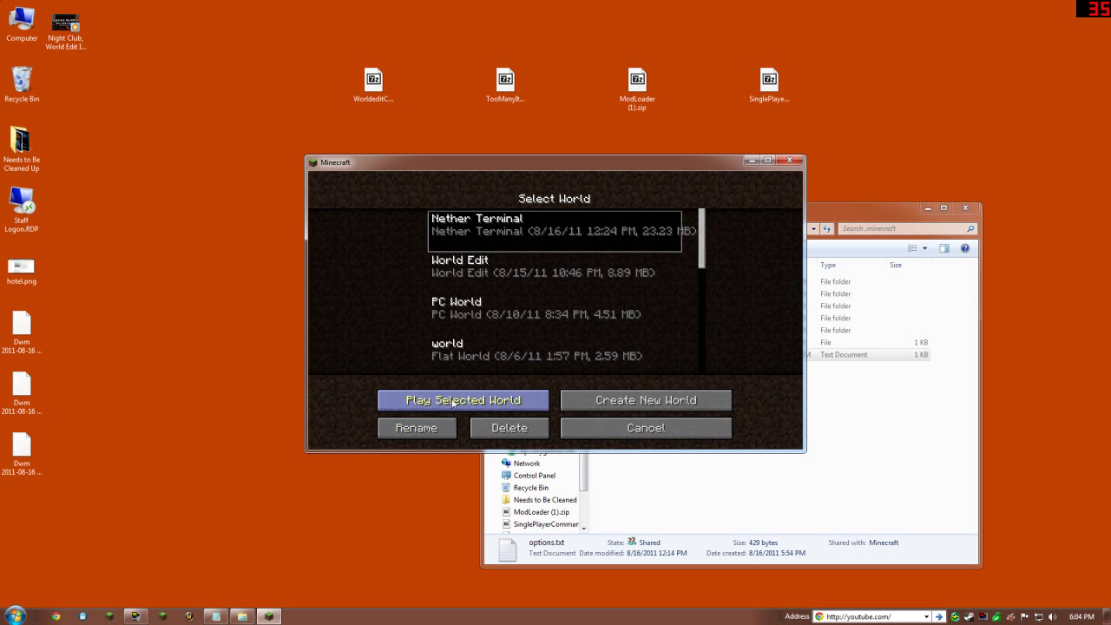
click(454, 401)
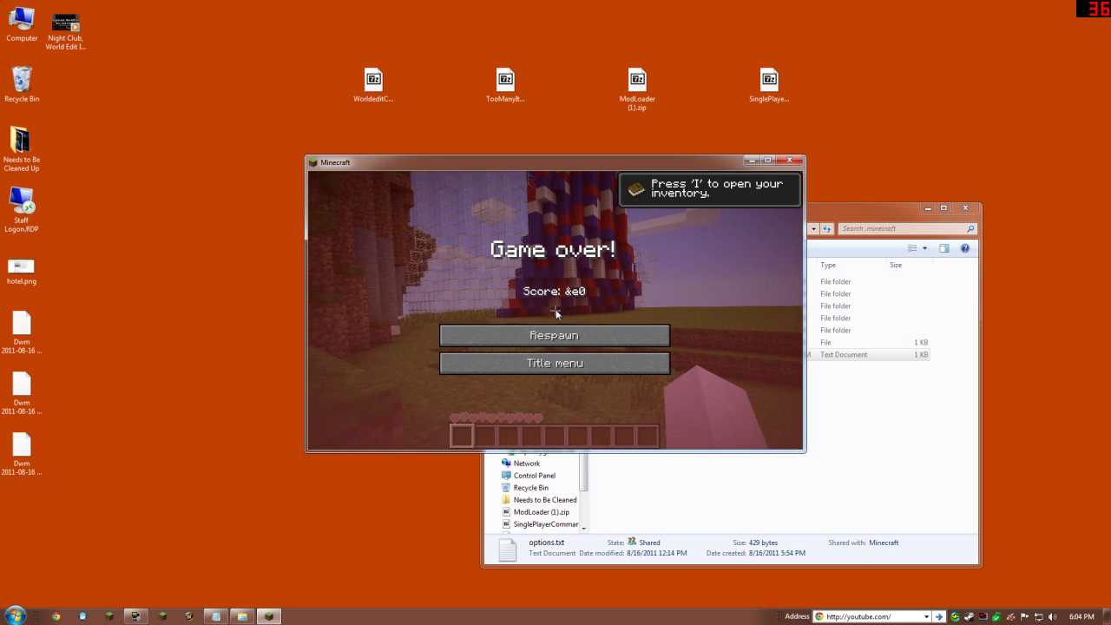
- Respawn and walk across the sand toward the red structure and grassland
click(556, 336)
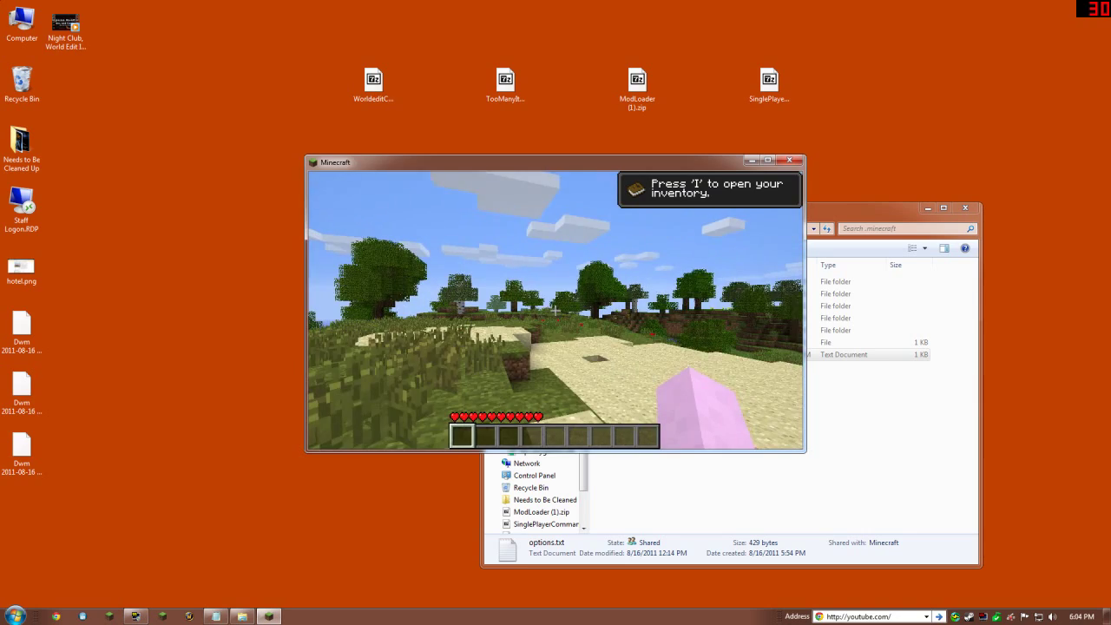
key(w)
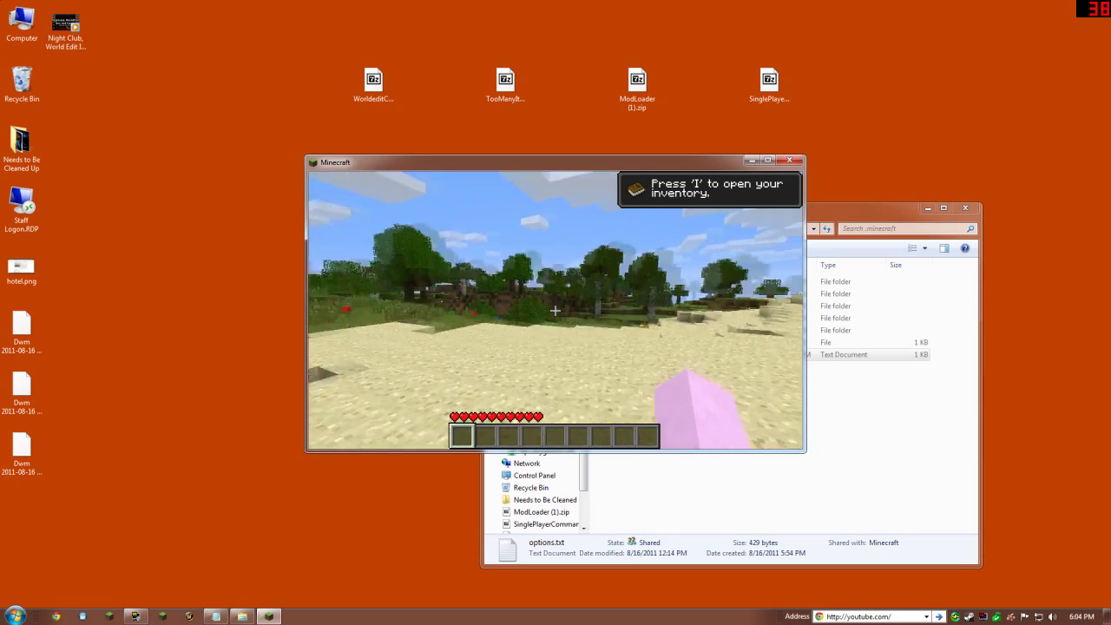
key(w)
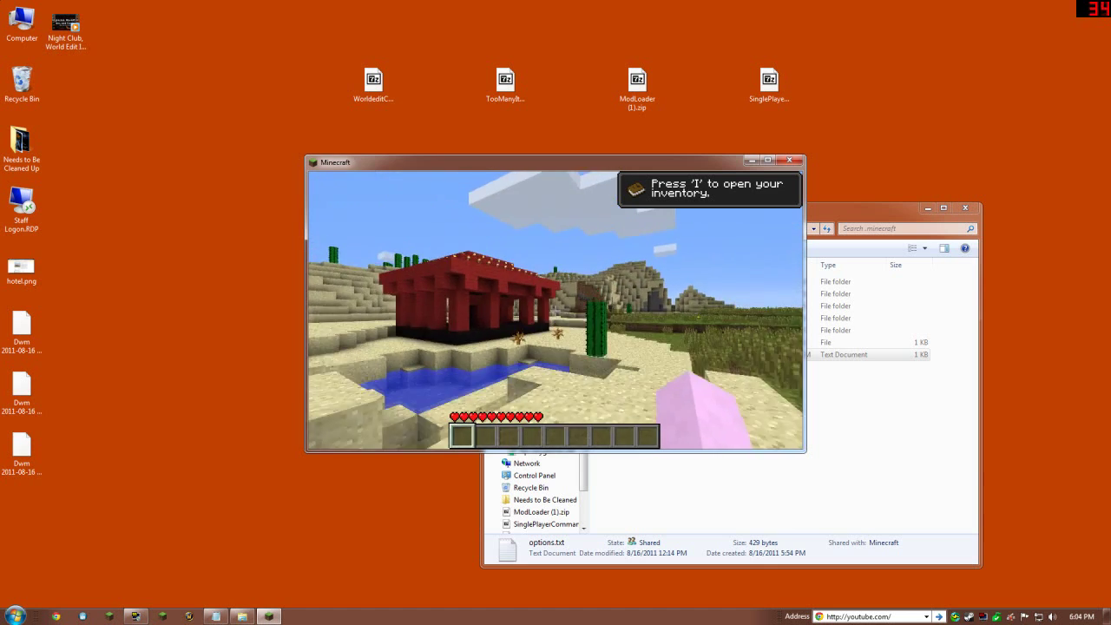
key(w)
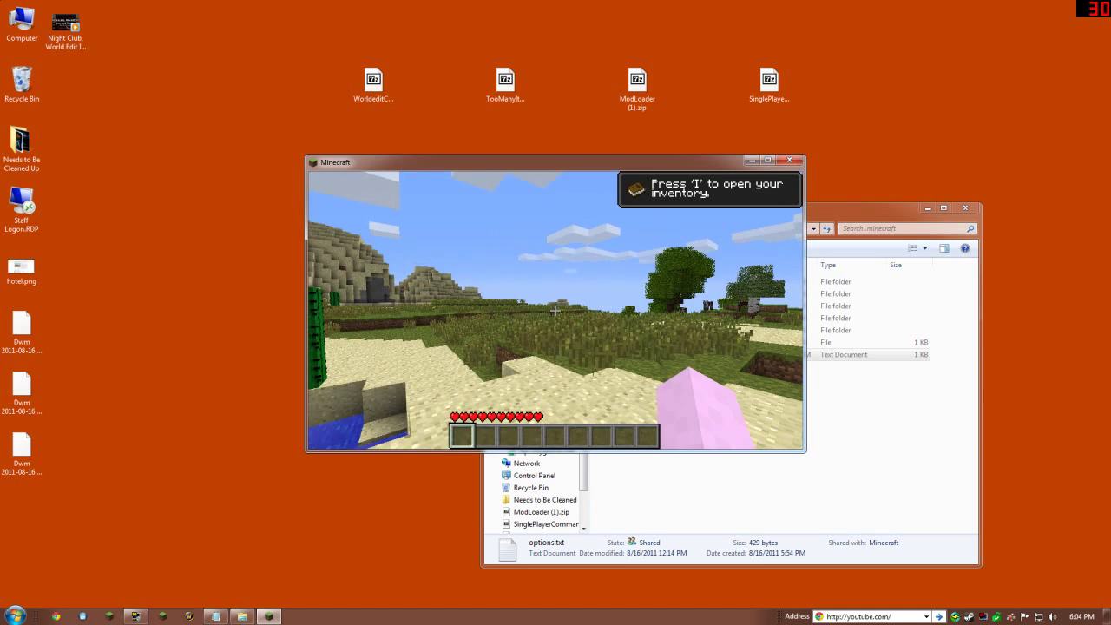
- Look at the video settings, then save and quit to title and close Minecraft
key(Escape)
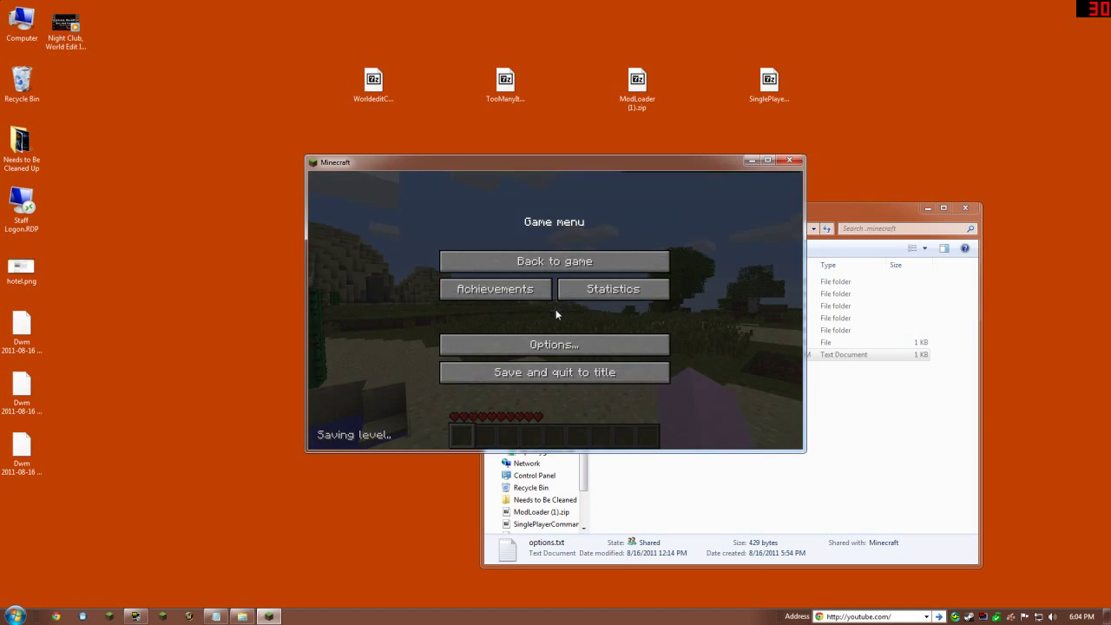
click(512, 350)
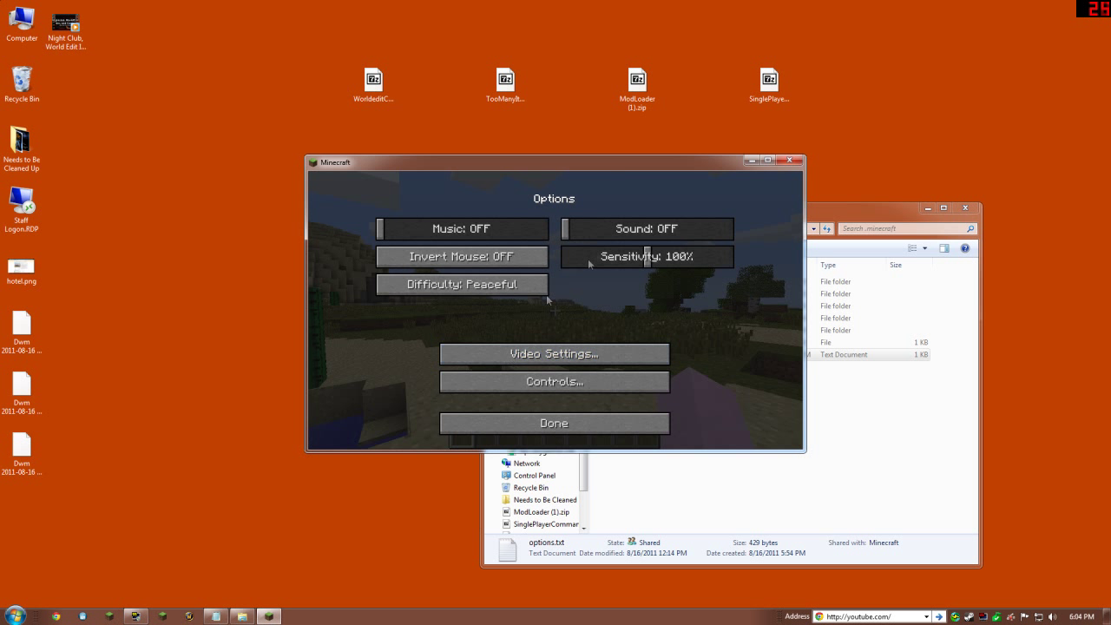
click(526, 354)
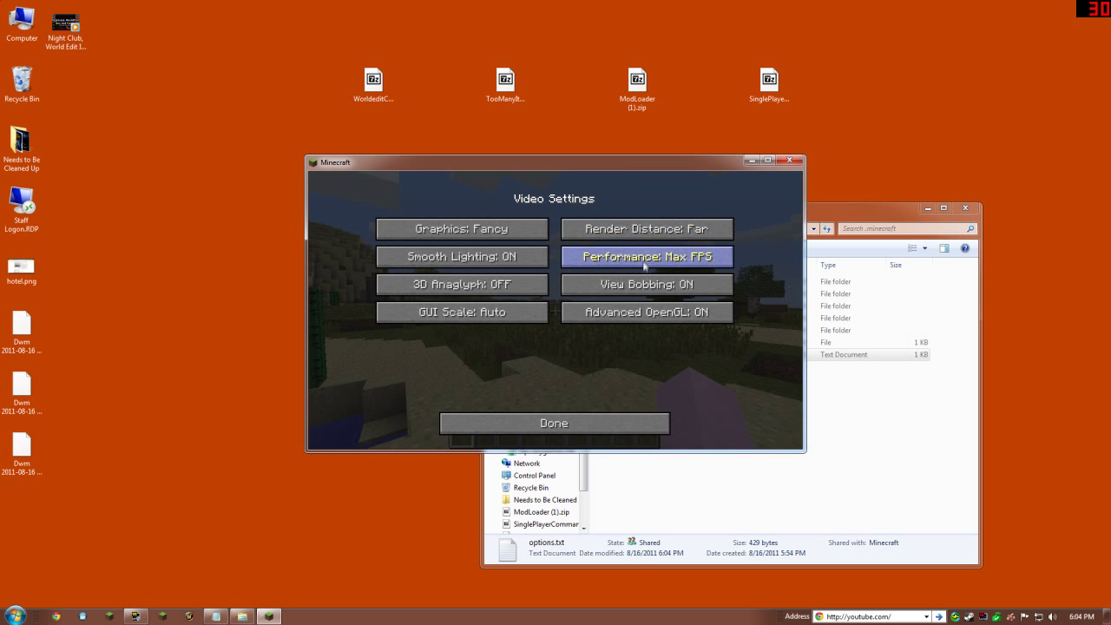
click(584, 433)
click(590, 426)
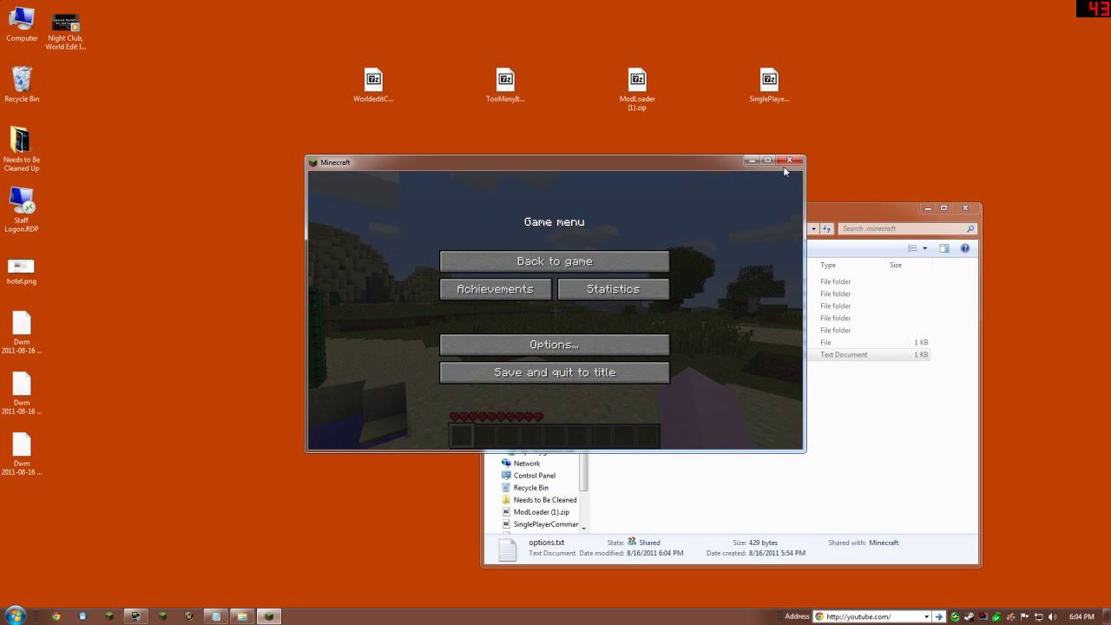
click(555, 261)
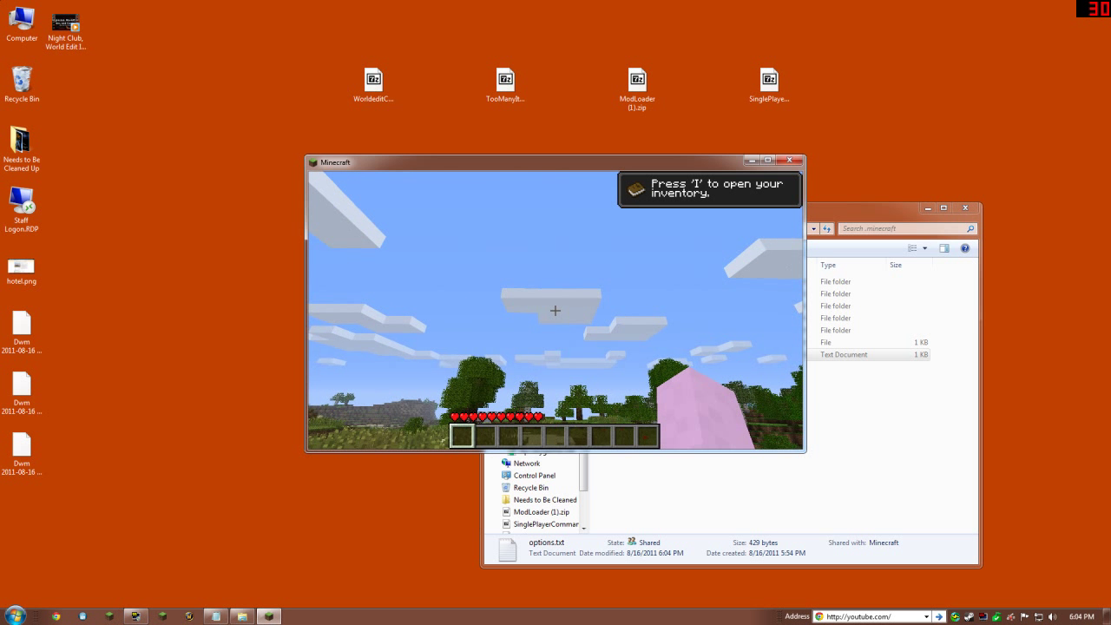
key(Escape)
click(543, 371)
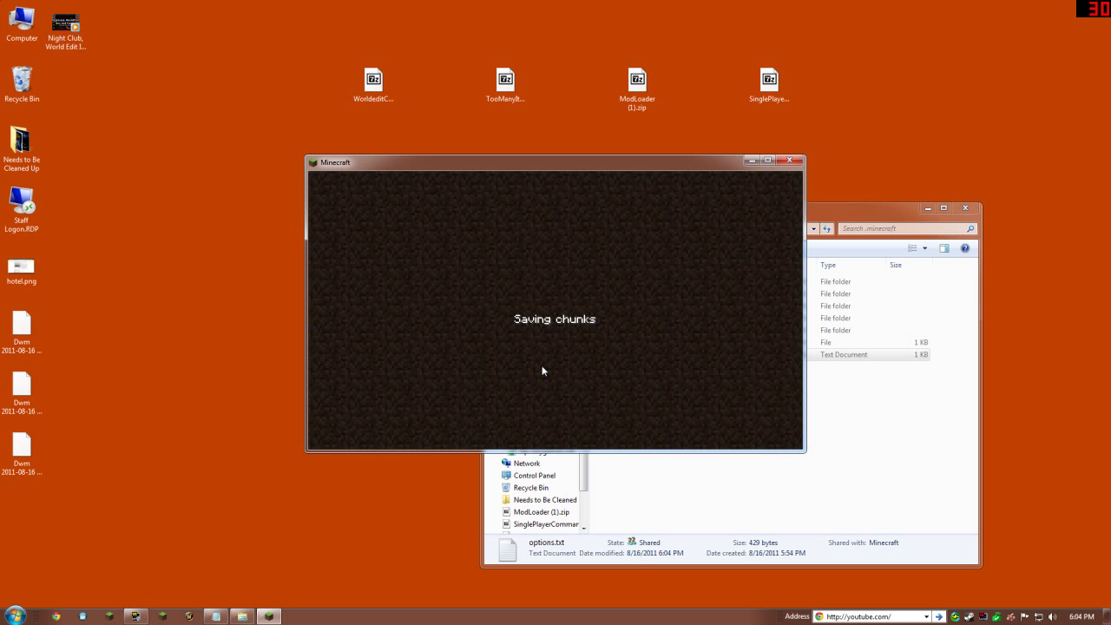
click(788, 161)
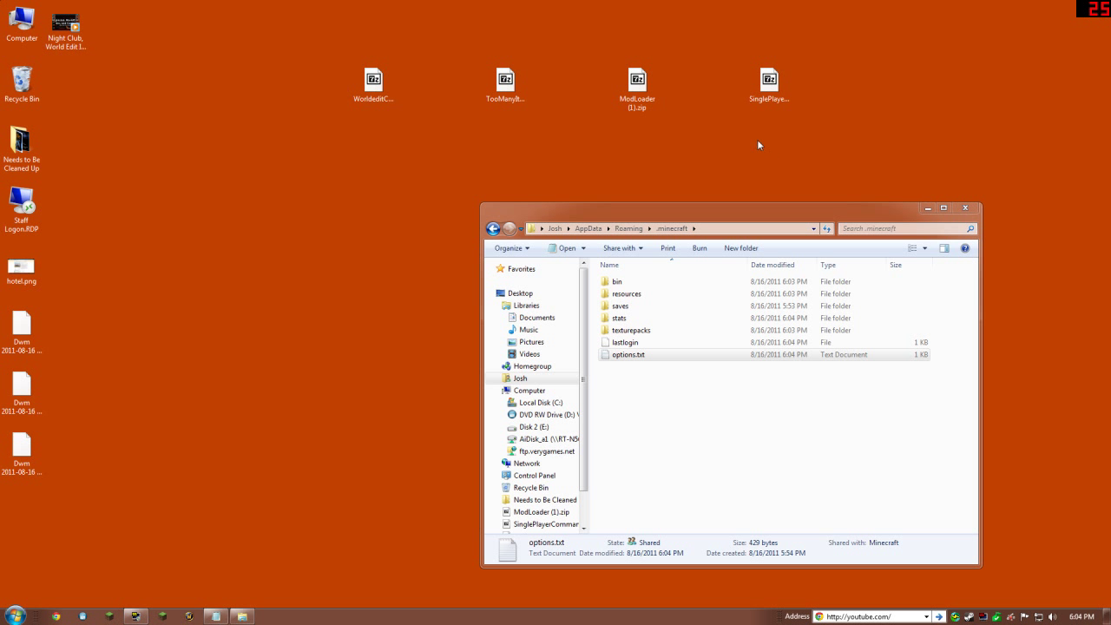
- Open the .minecraft bin folder and bring up the context menu for minecraft.jar
click(638, 83)
mouse_move(1067, 619)
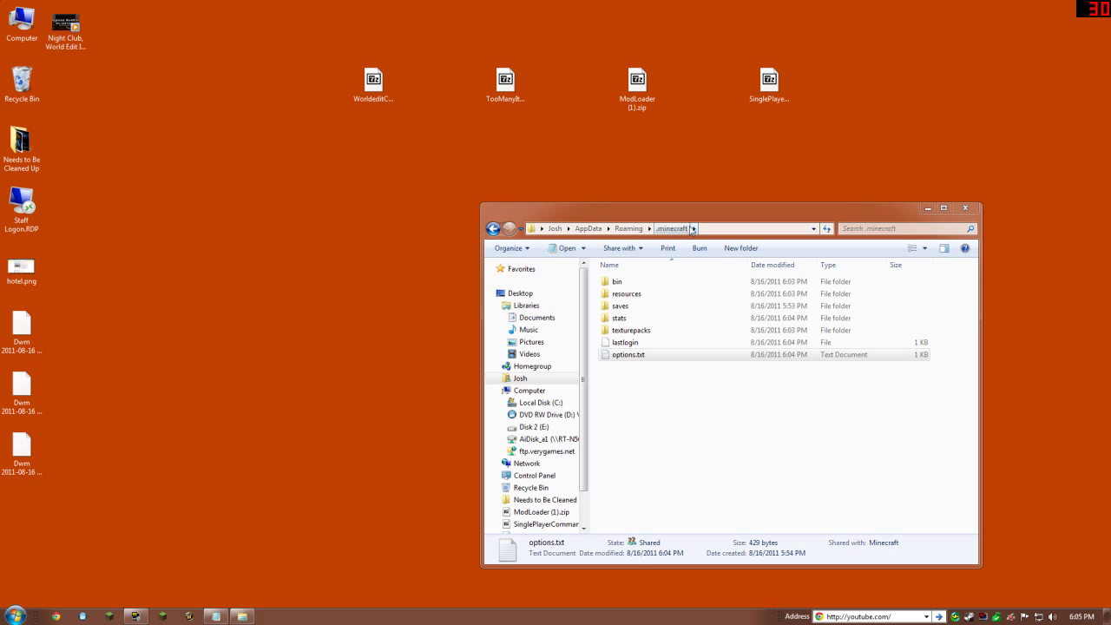
double_click(625, 283)
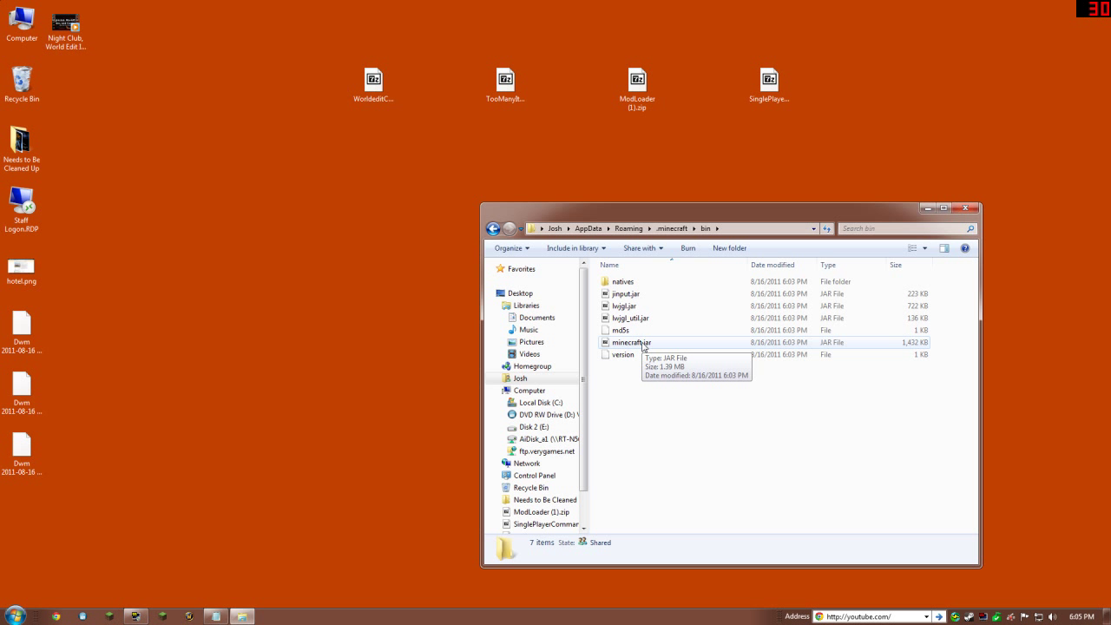
right_click(643, 345)
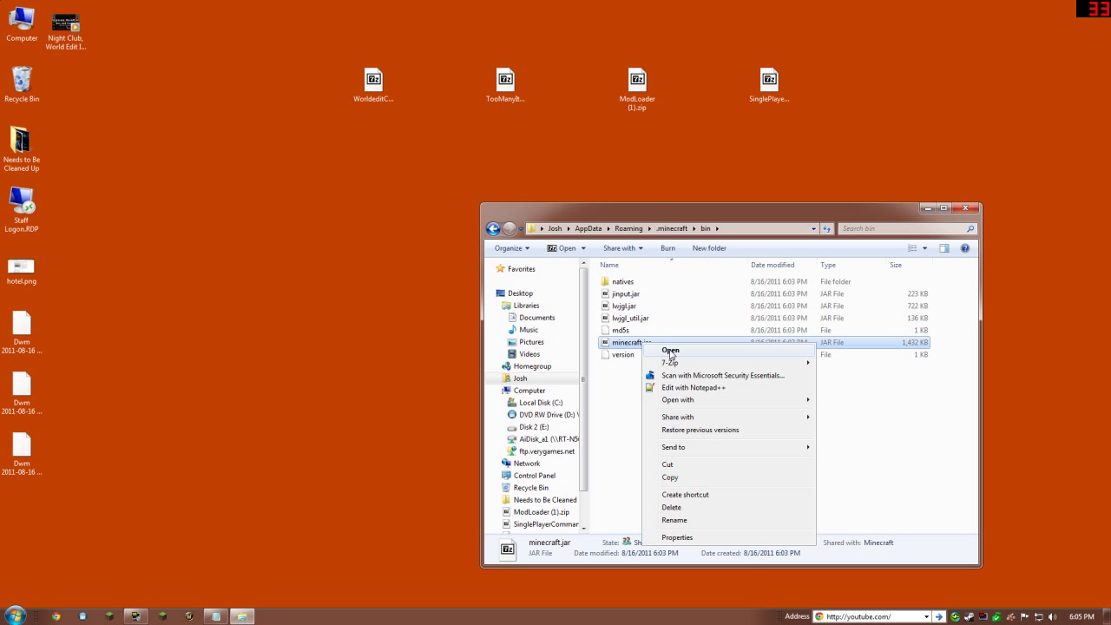
- Open minecraft.jar in 7-Zip, browse its contents, and open ModLoader (1).zip beside it
mouse_move(808, 359)
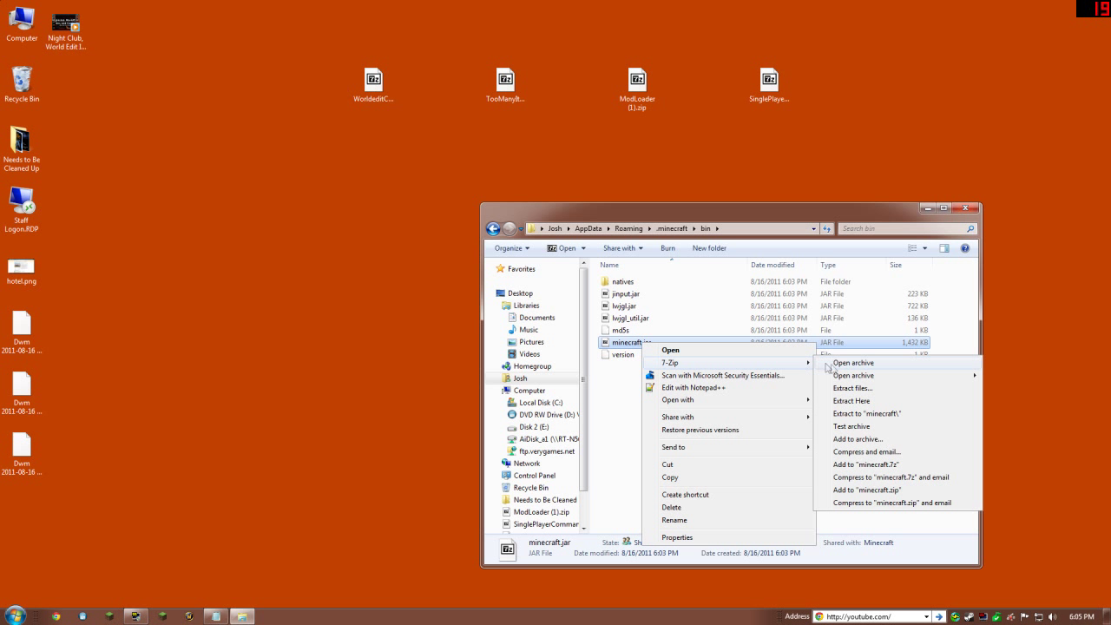
click(836, 363)
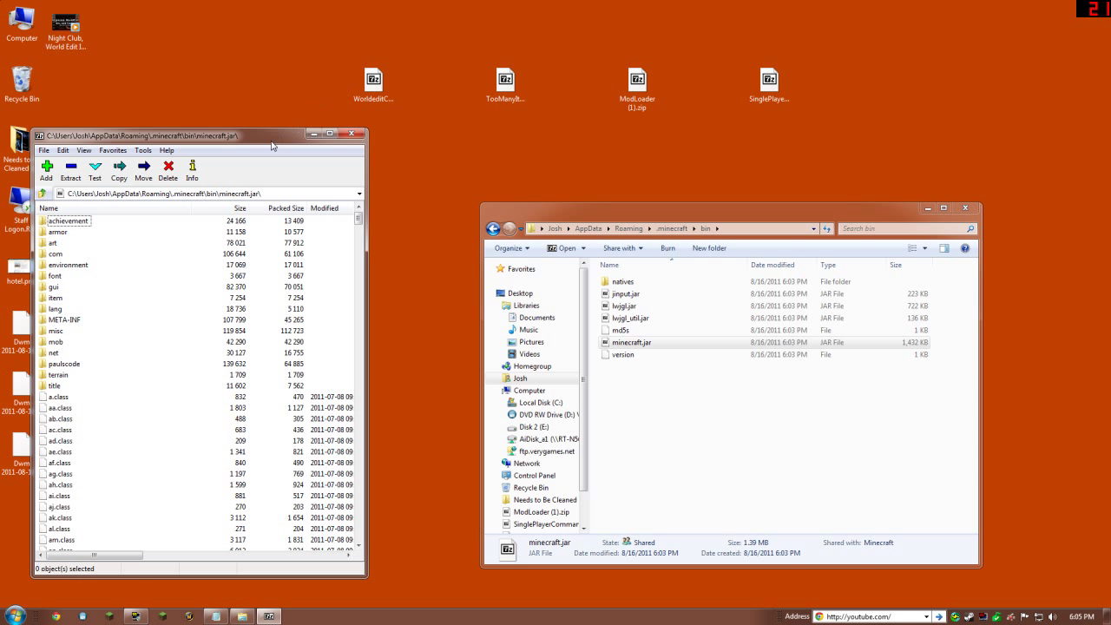
drag(270, 142, 869, 148)
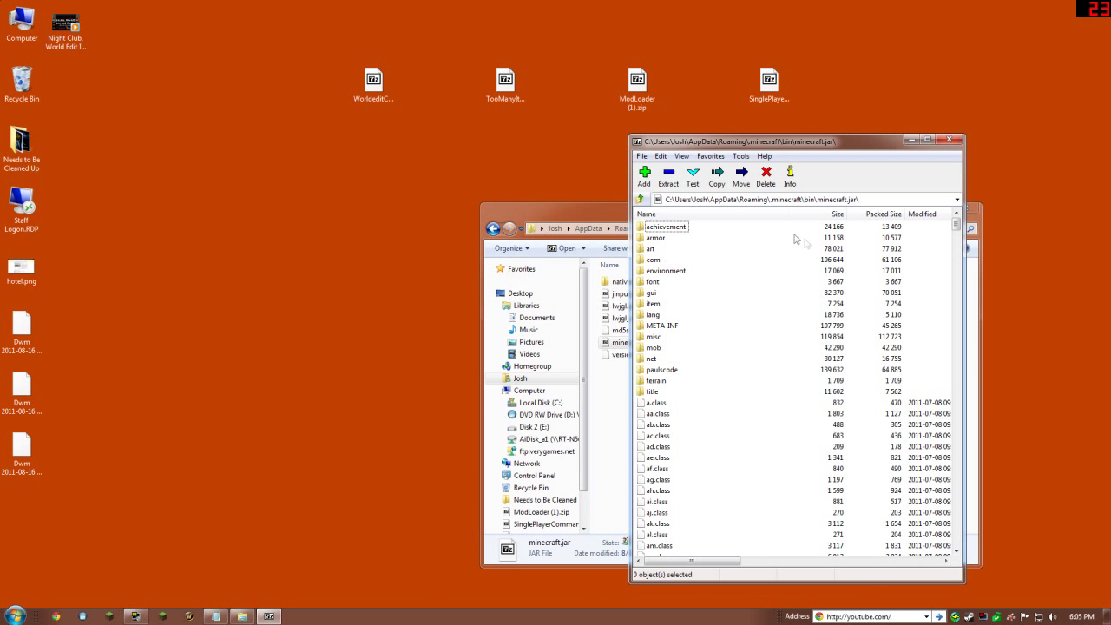
scroll(707, 271, down, 7)
drag(959, 243, 958, 363)
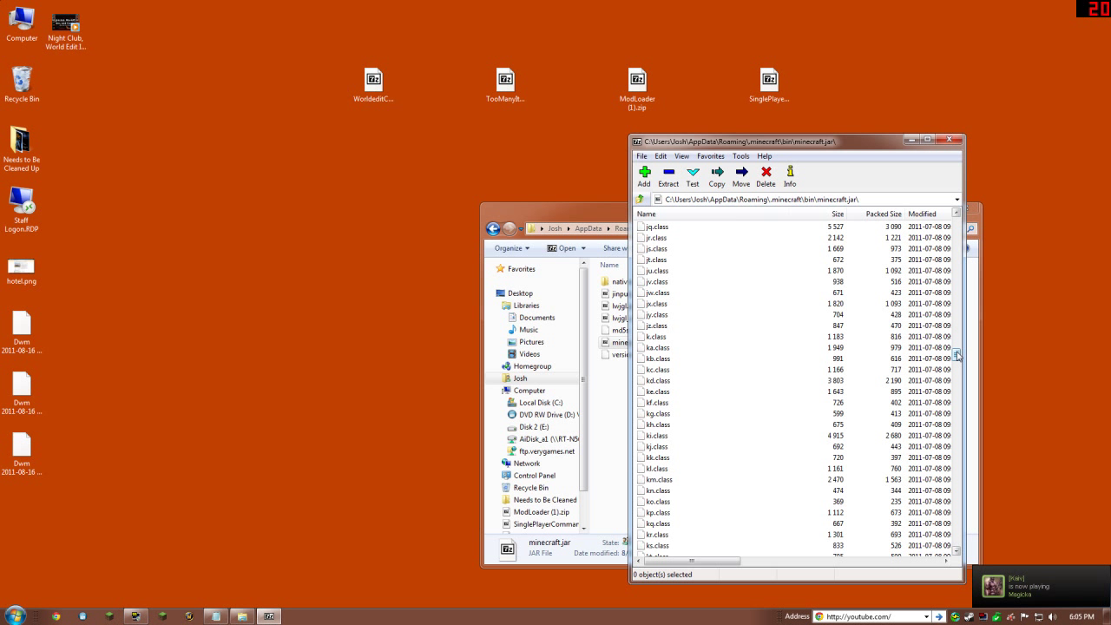
drag(958, 355, 962, 220)
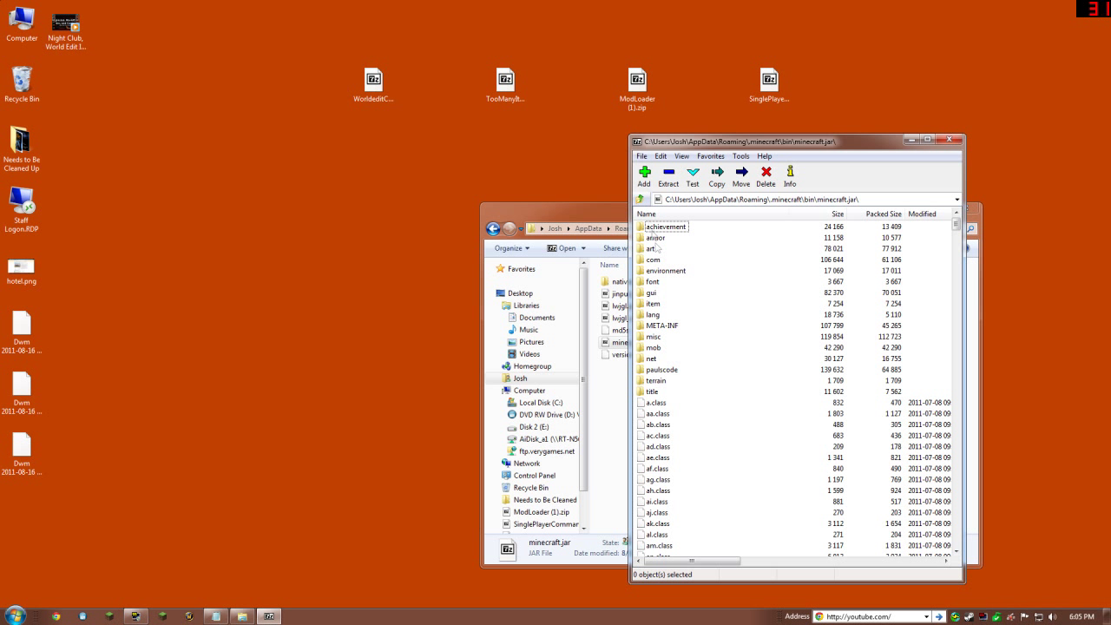
double_click(639, 87)
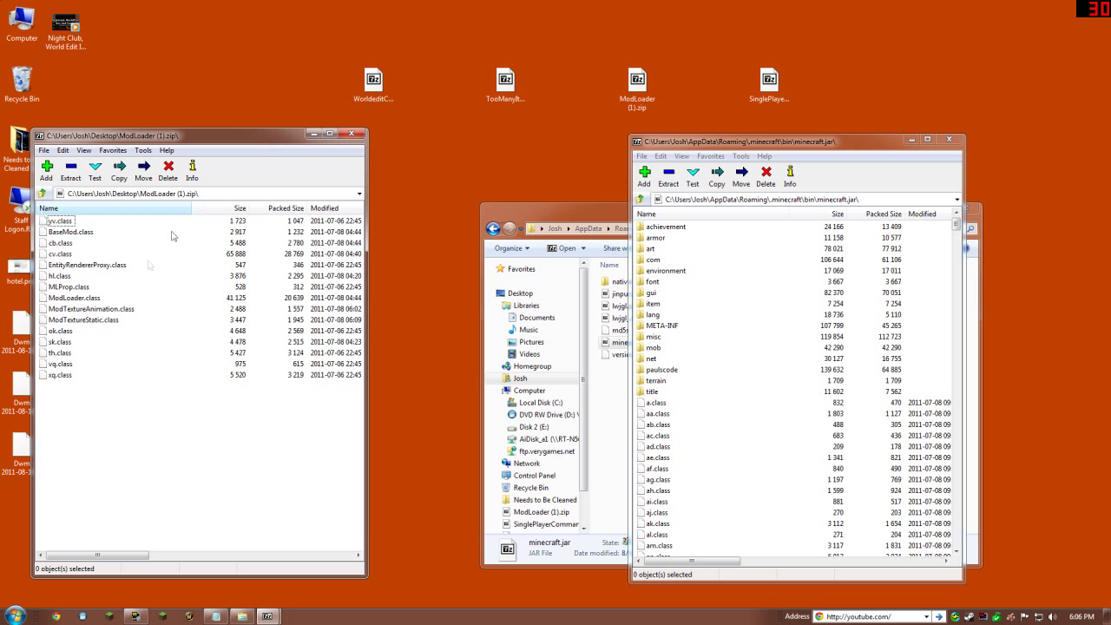
- Drop all 15 ModLoader classes, through xq.class, into minecraft.jar, then close ModLoader (1).zip
click(56, 378)
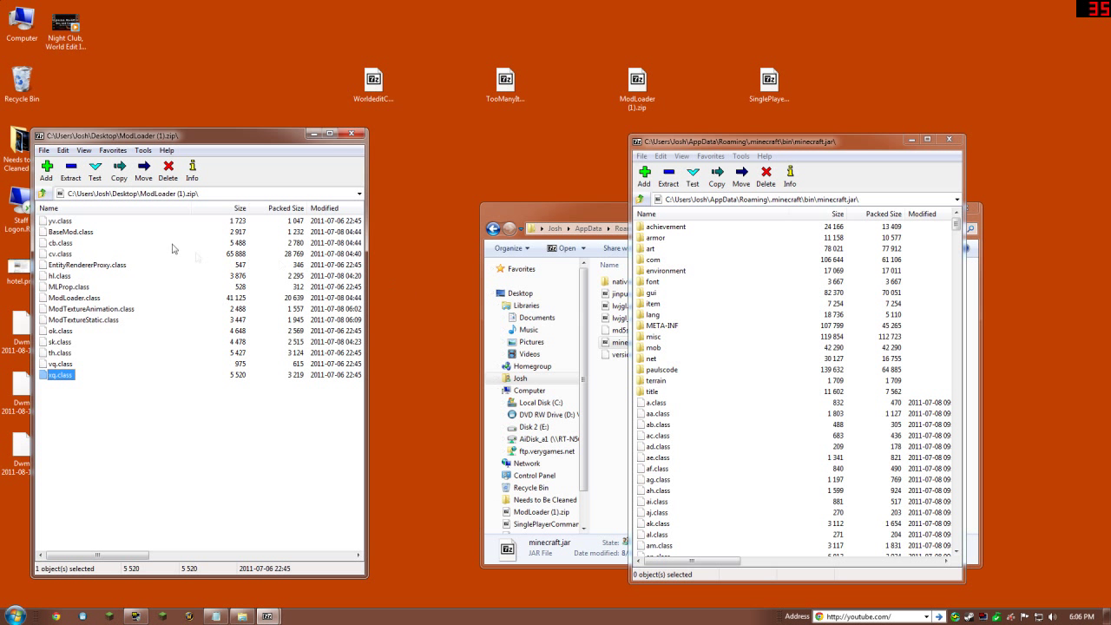
shift+click(70, 224)
drag(52, 253, 727, 476)
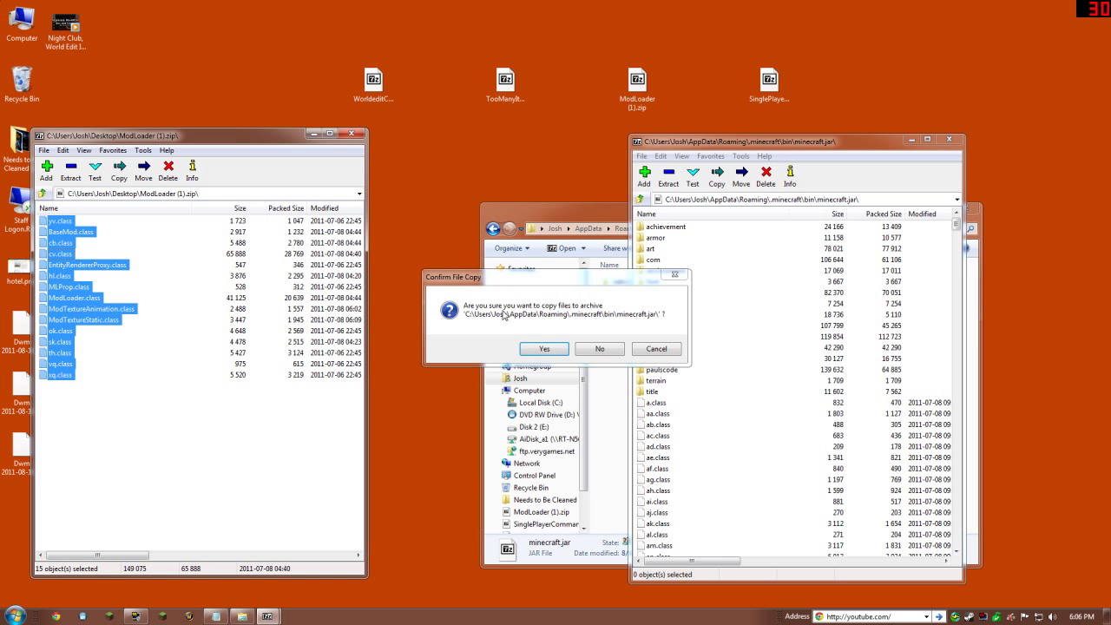
click(545, 349)
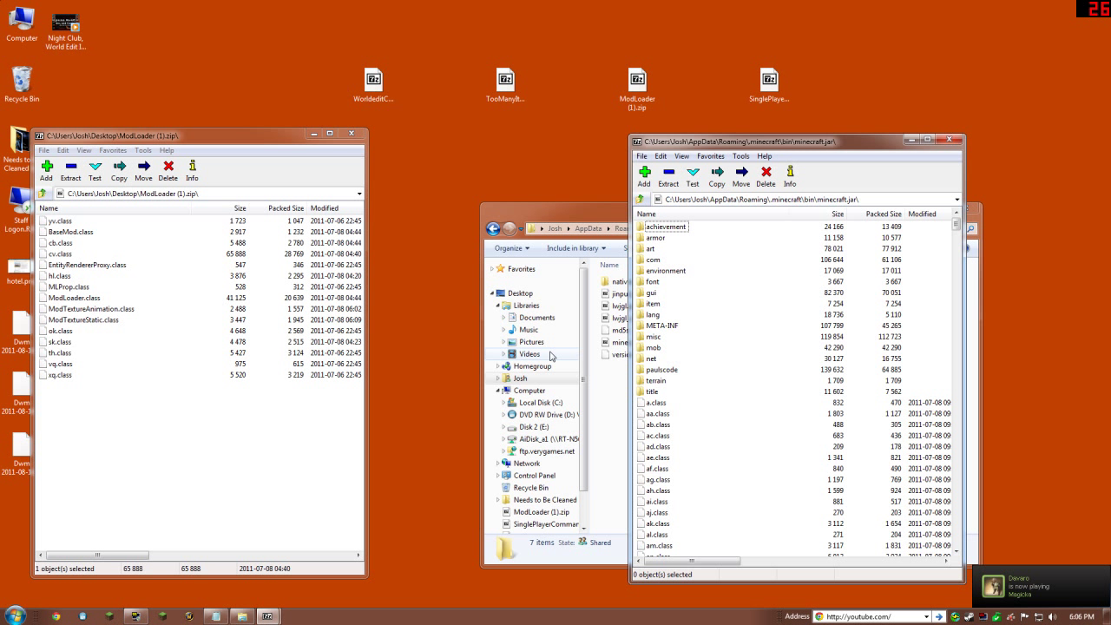
click(358, 134)
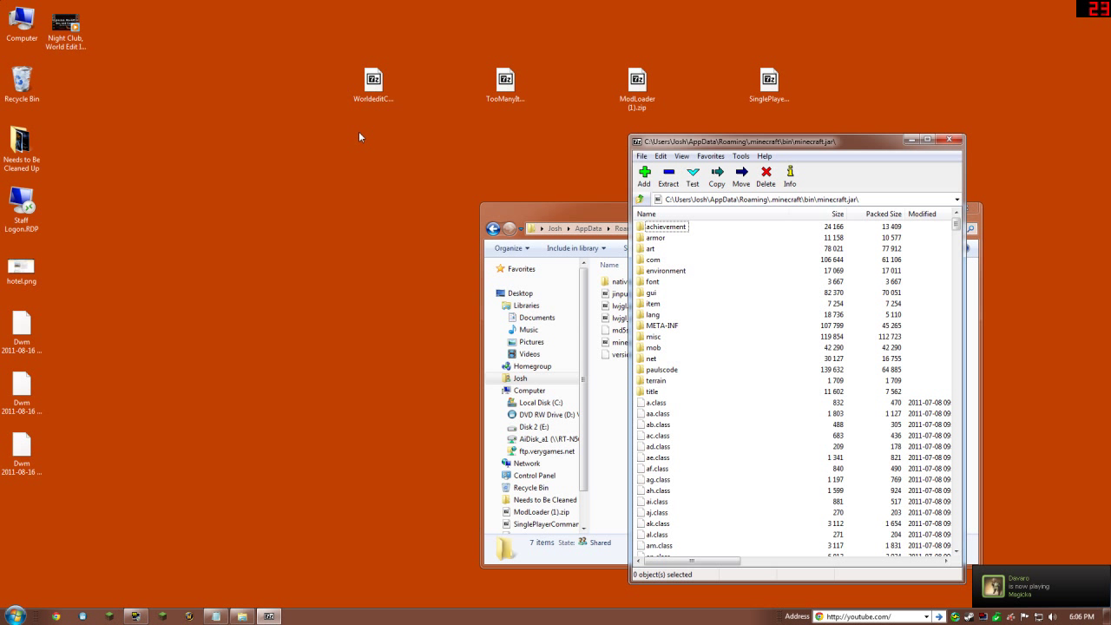
- Rearrange the mod zips on the desktop and open the SinglePlayerCommands zip in 7-Zip
drag(637, 83, 147, 205)
click(373, 80)
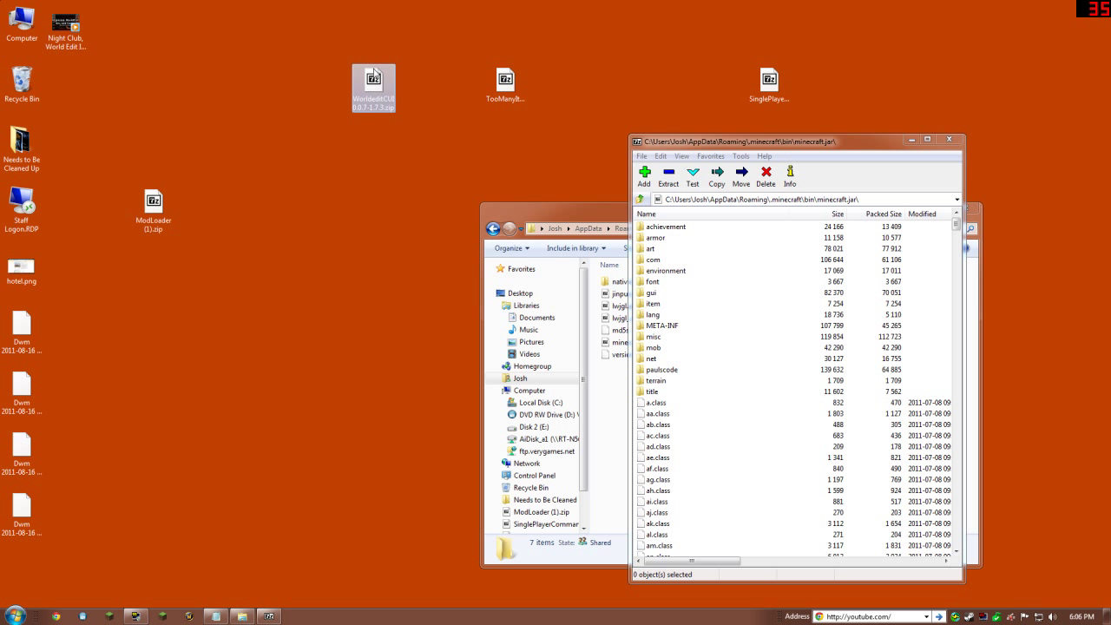
click(768, 81)
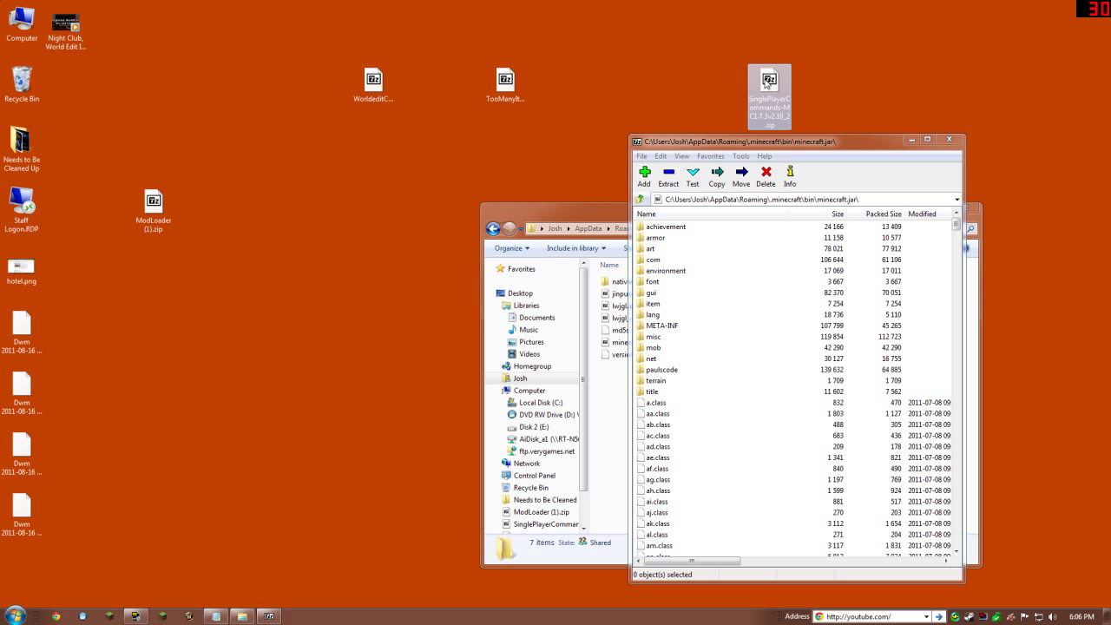
drag(766, 83, 372, 205)
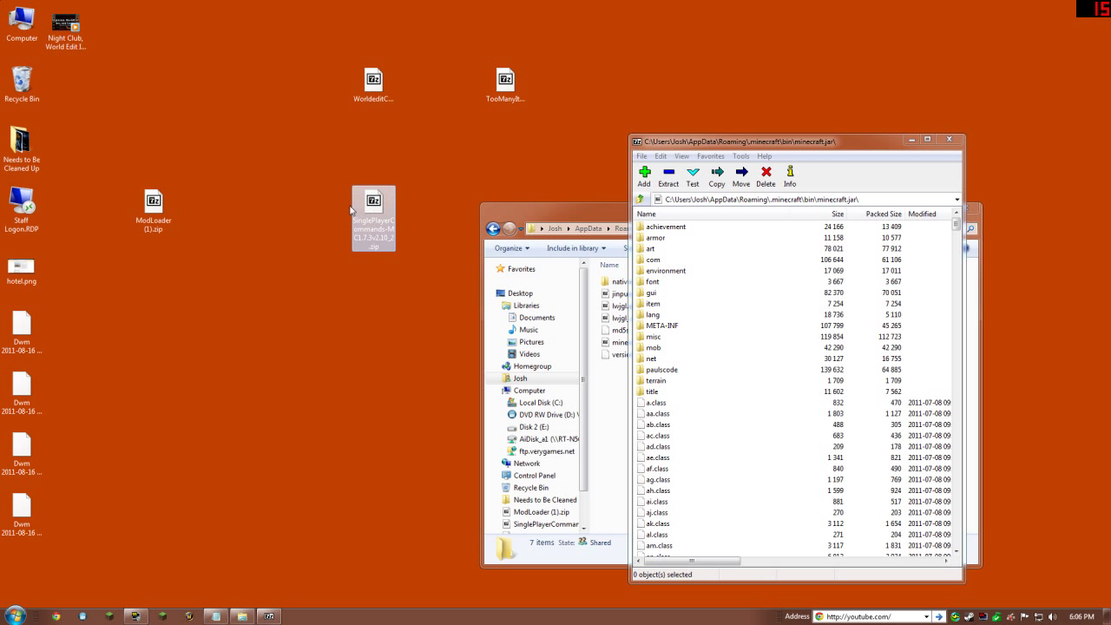
double_click(362, 205)
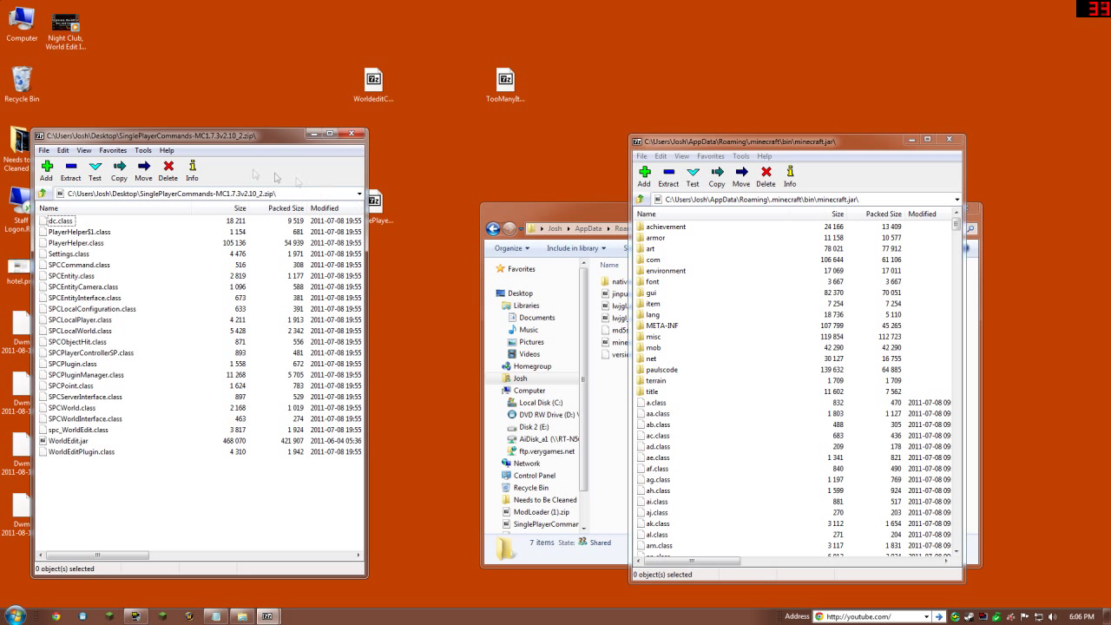
- Copy the 21 files from dc.class to WorldEditPlugin.class, excluding WorldEdit.jar, into minecraft.jar
click(77, 442)
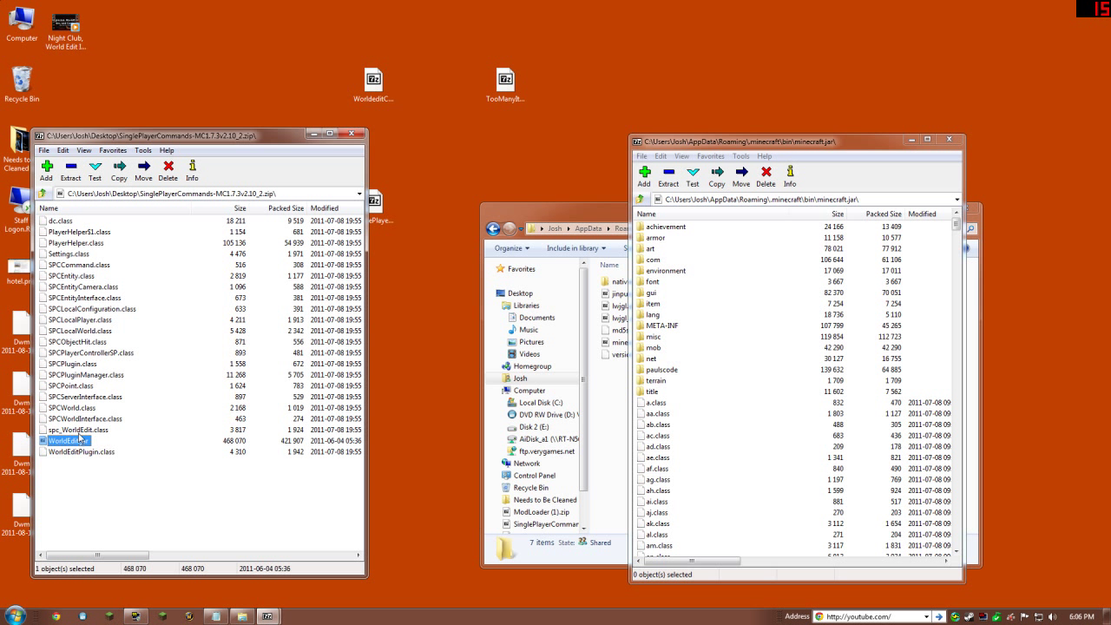
click(81, 430)
click(69, 451)
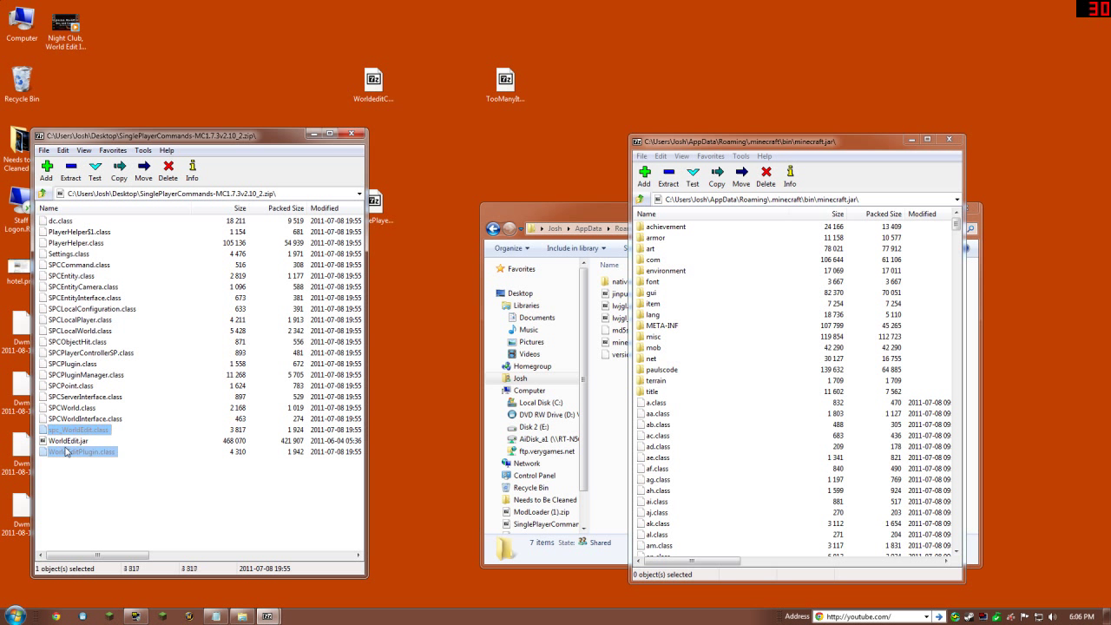
shift+click(65, 224)
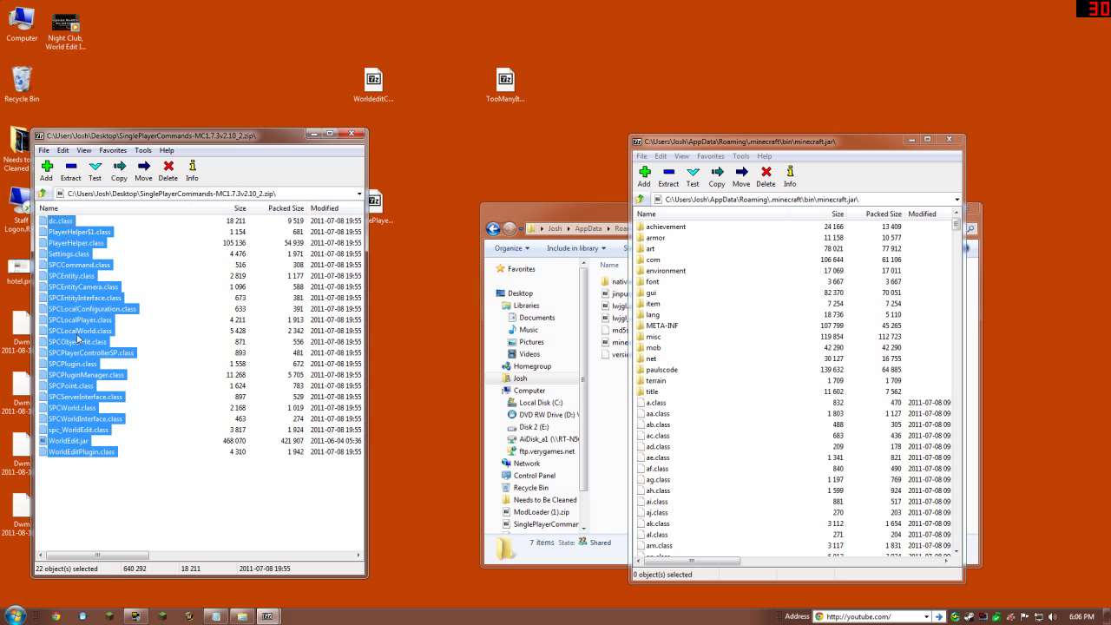
ctrl+click(74, 441)
drag(74, 321, 739, 486)
click(562, 353)
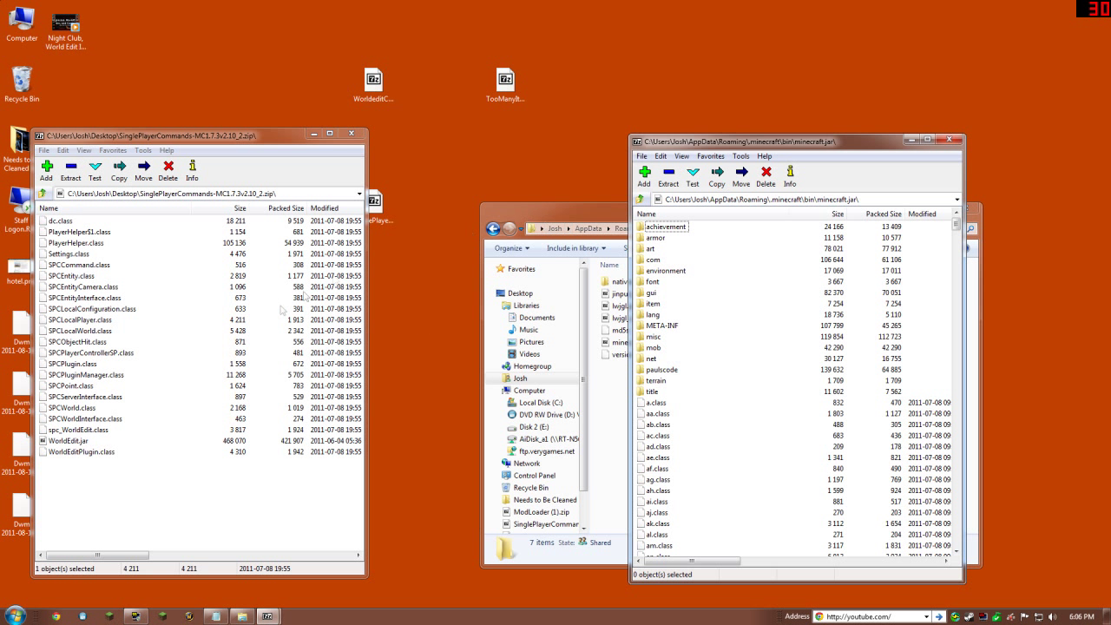
click(547, 216)
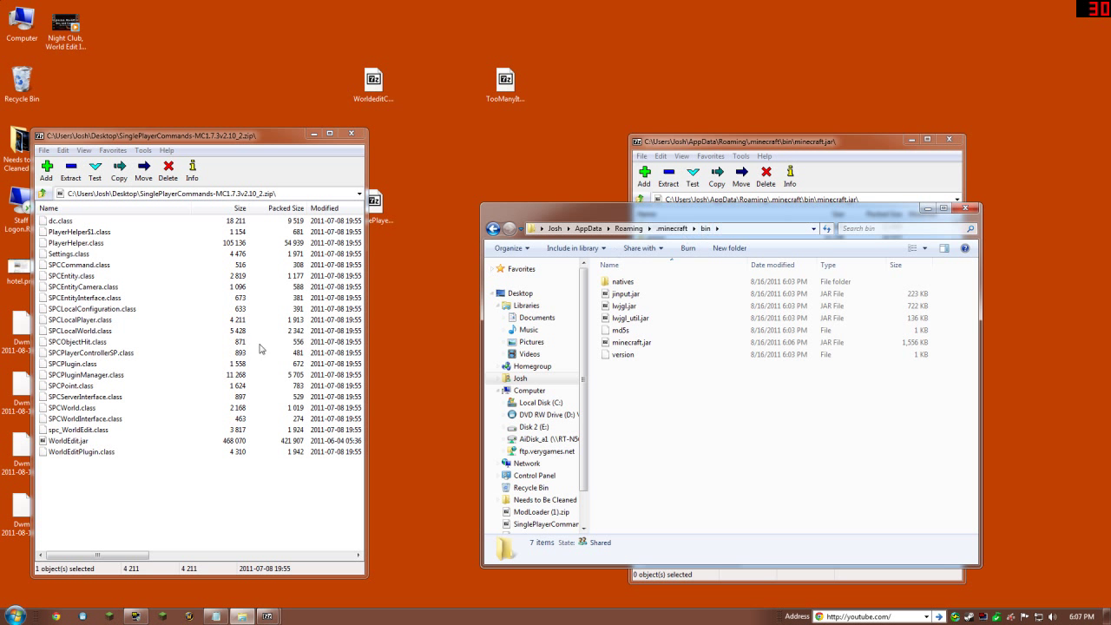
- Drop WorldEdit.jar into the bin folder, close the SinglePlayerCommands archive, and rearrange the windows
drag(68, 443, 615, 400)
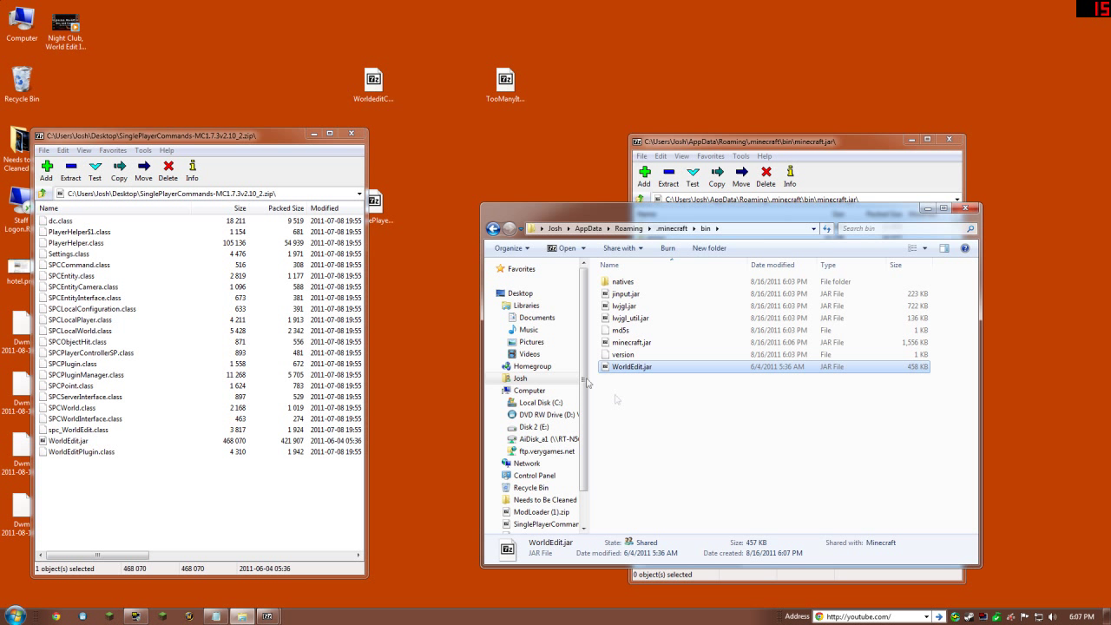
click(351, 136)
drag(612, 221, 295, 224)
drag(713, 144, 766, 112)
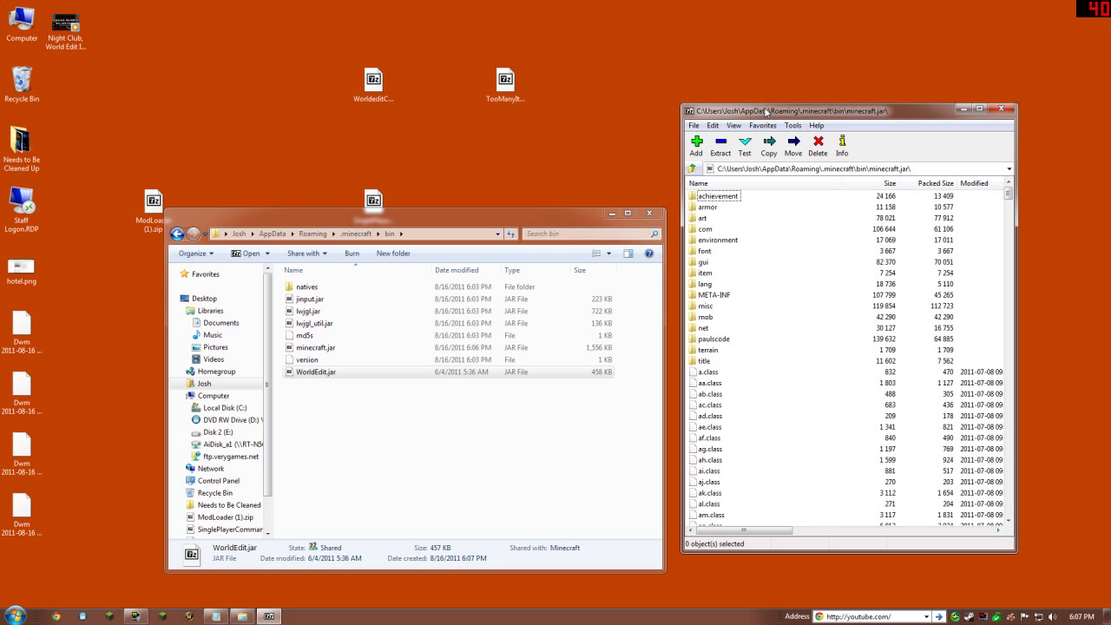
click(363, 76)
- Copy the ten WorldeditCUI classes, ChatHook.class onward, into minecraft.jar and close that archive
double_click(363, 76)
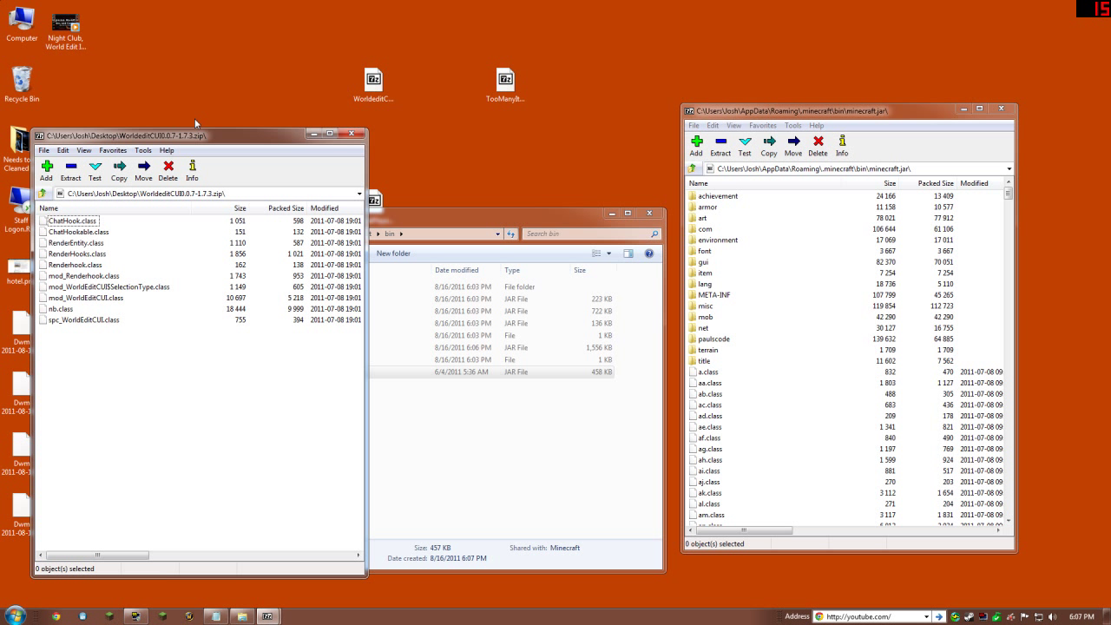
click(76, 221)
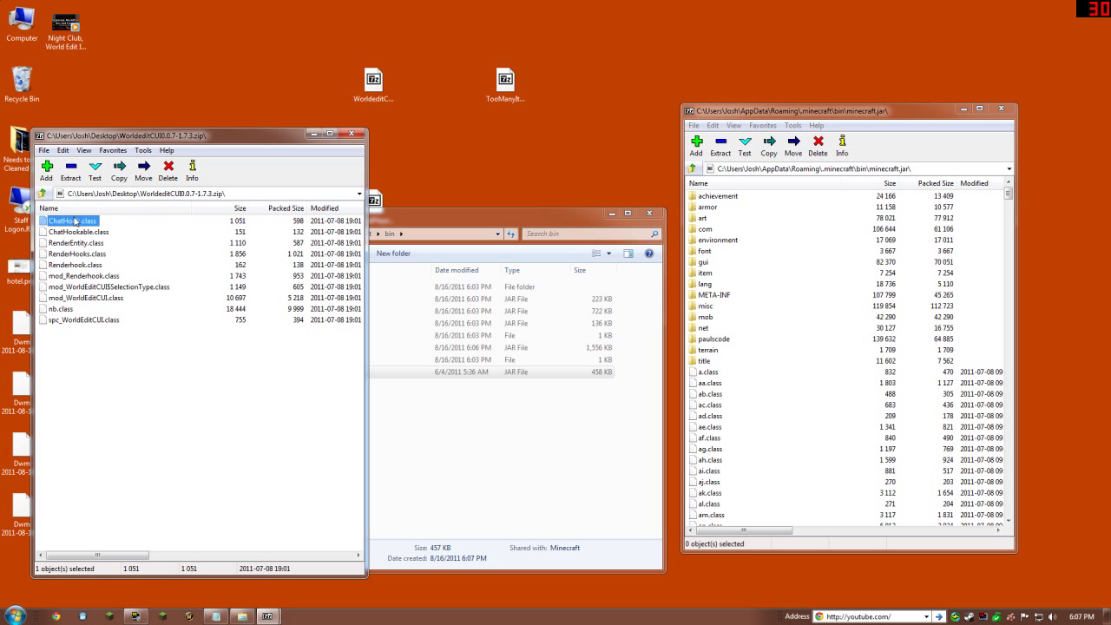
shift+click(83, 320)
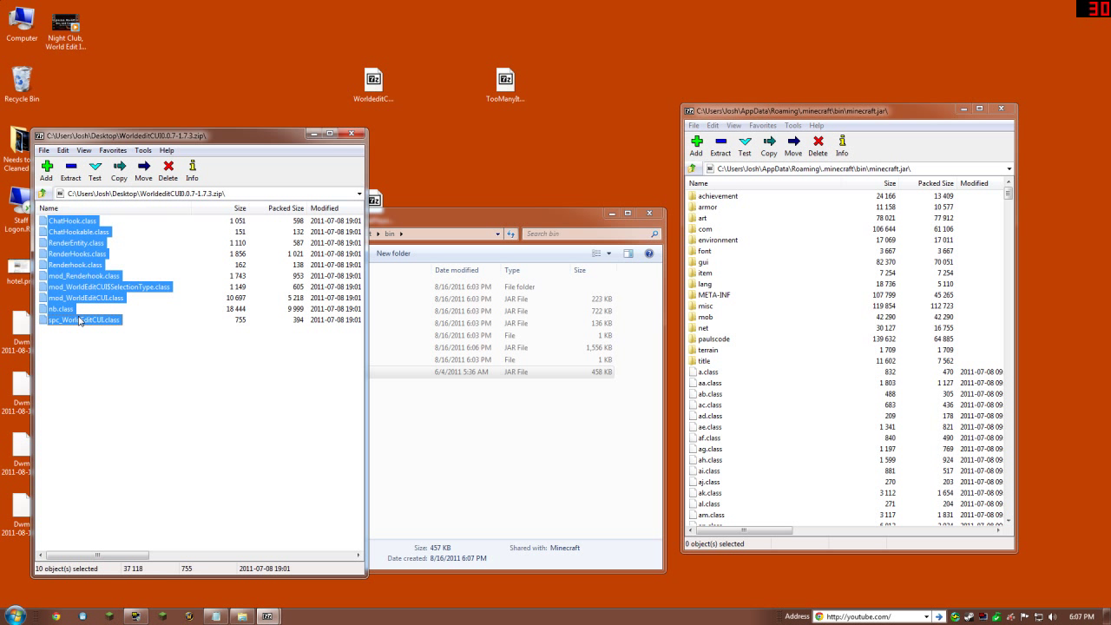
drag(56, 249, 825, 430)
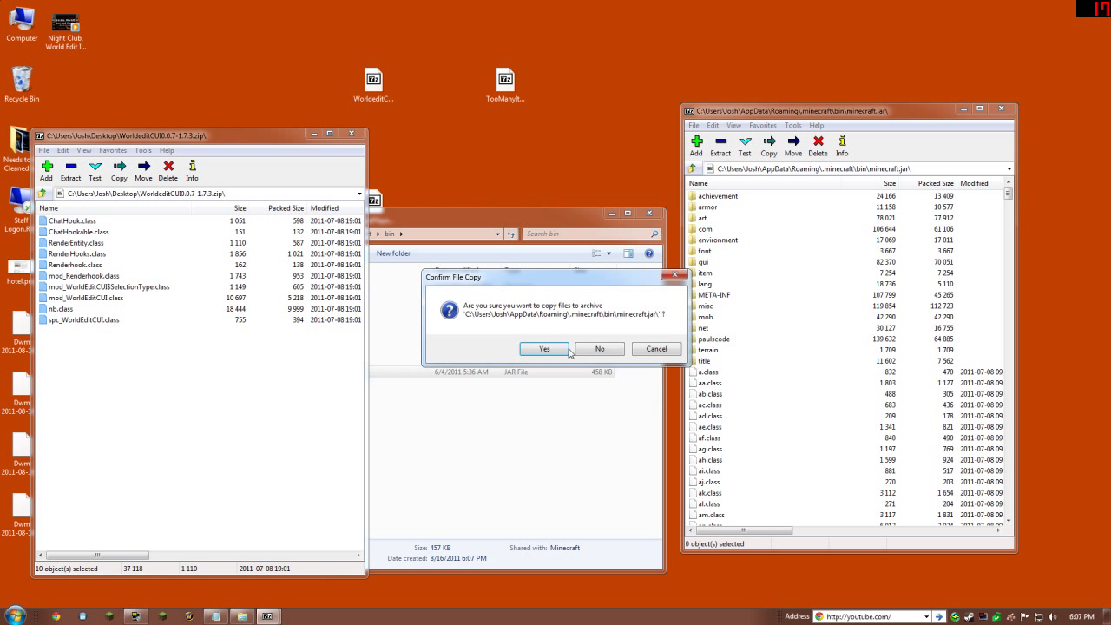
click(531, 351)
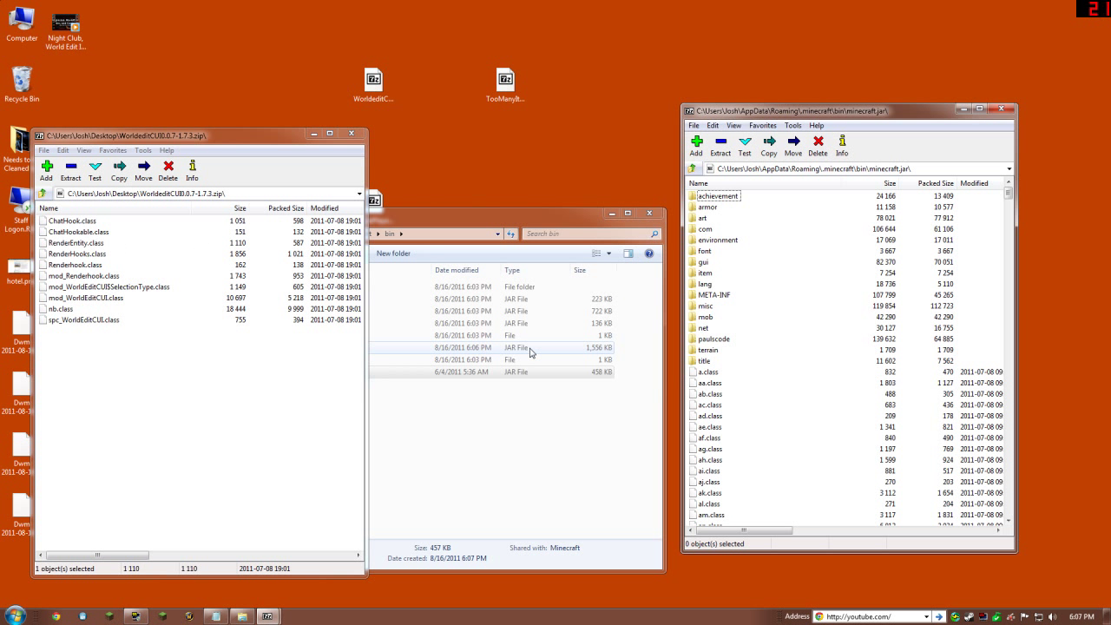
click(351, 134)
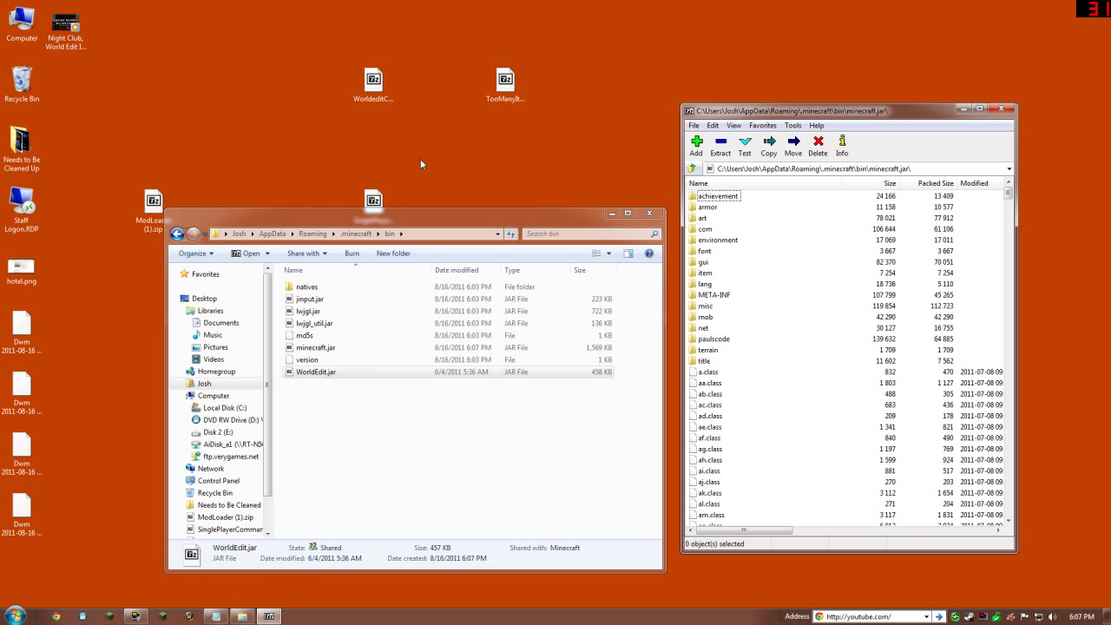
double_click(506, 82)
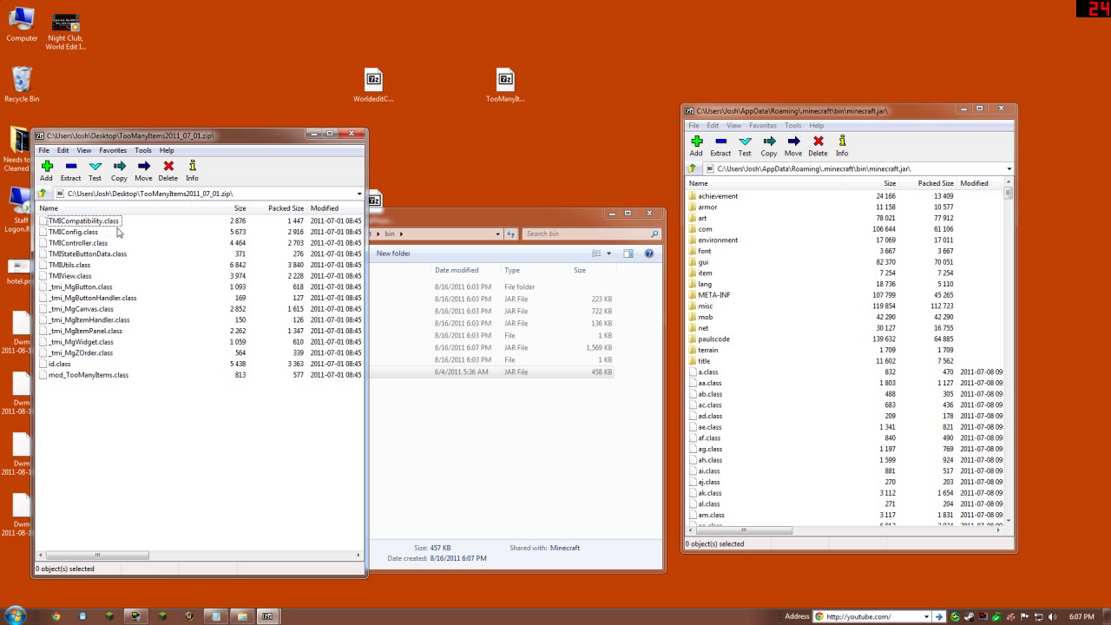
- Copy all fifteen TooManyItems class files into minecraft.jar and confirm the file copy
click(120, 375)
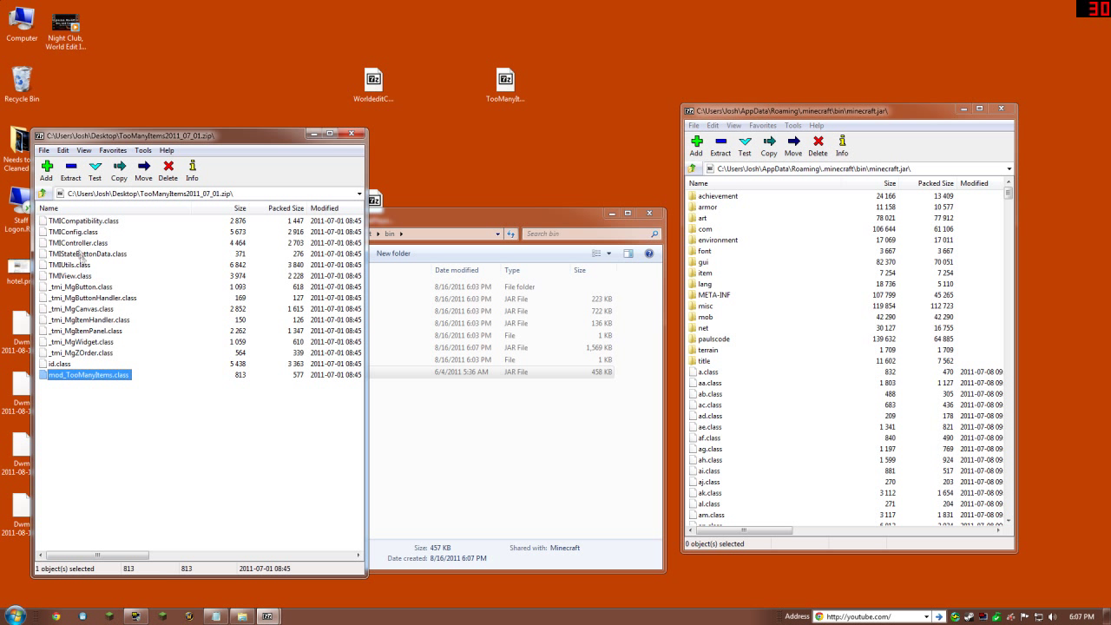
shift+click(77, 225)
drag(65, 244, 808, 397)
click(556, 350)
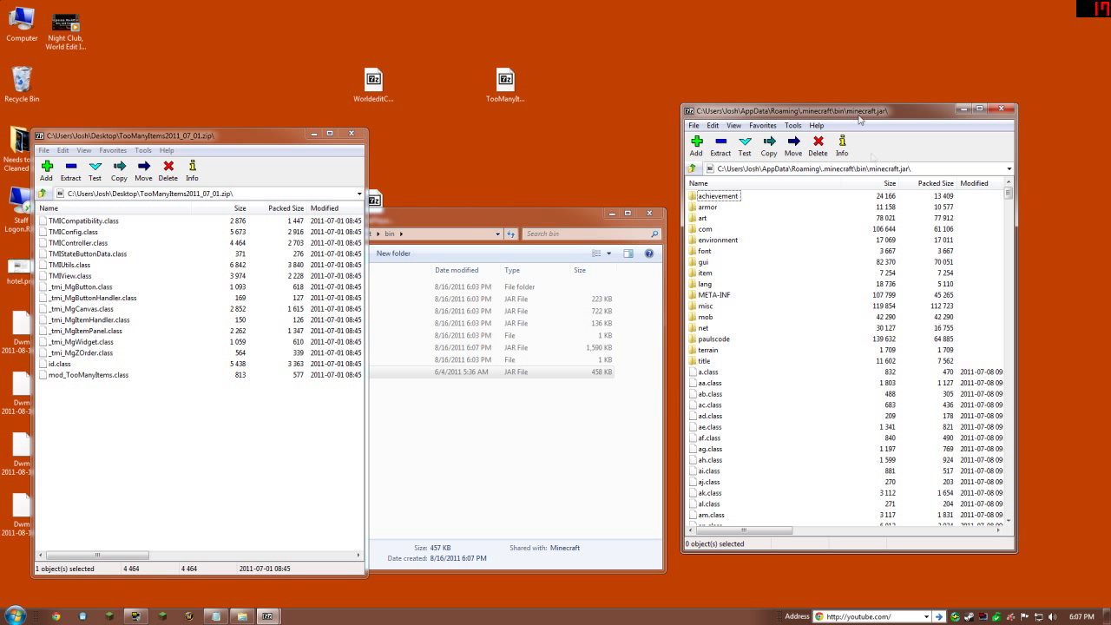
drag(1008, 193, 1008, 479)
- Delete the META-INF folder from minecraft.jar, close the archives, and launch the modded game
click(649, 212)
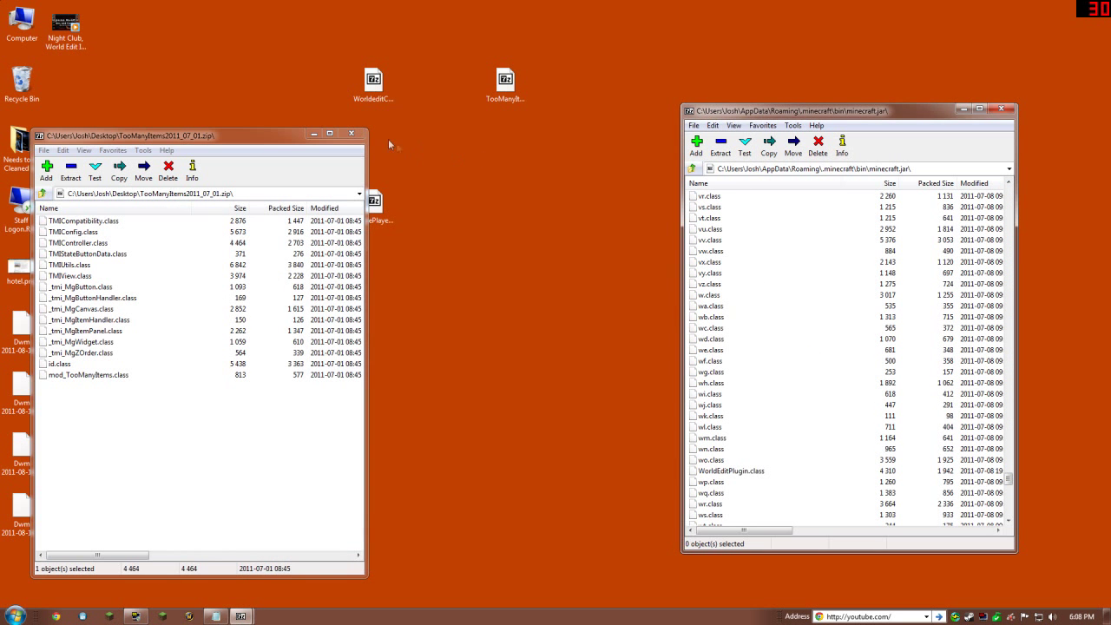
click(352, 135)
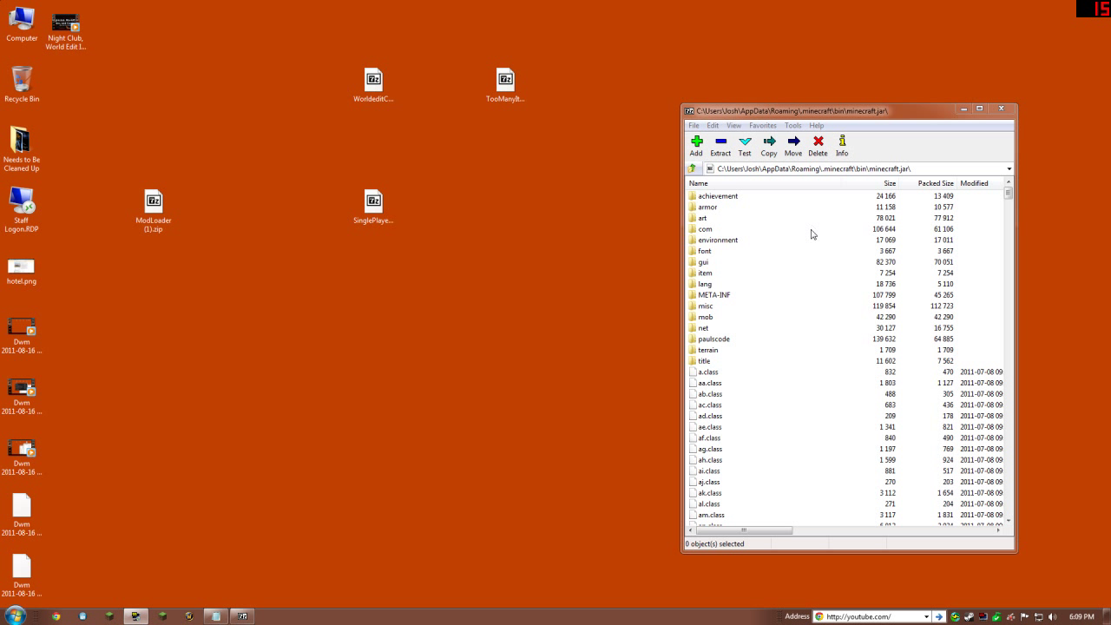
click(710, 297)
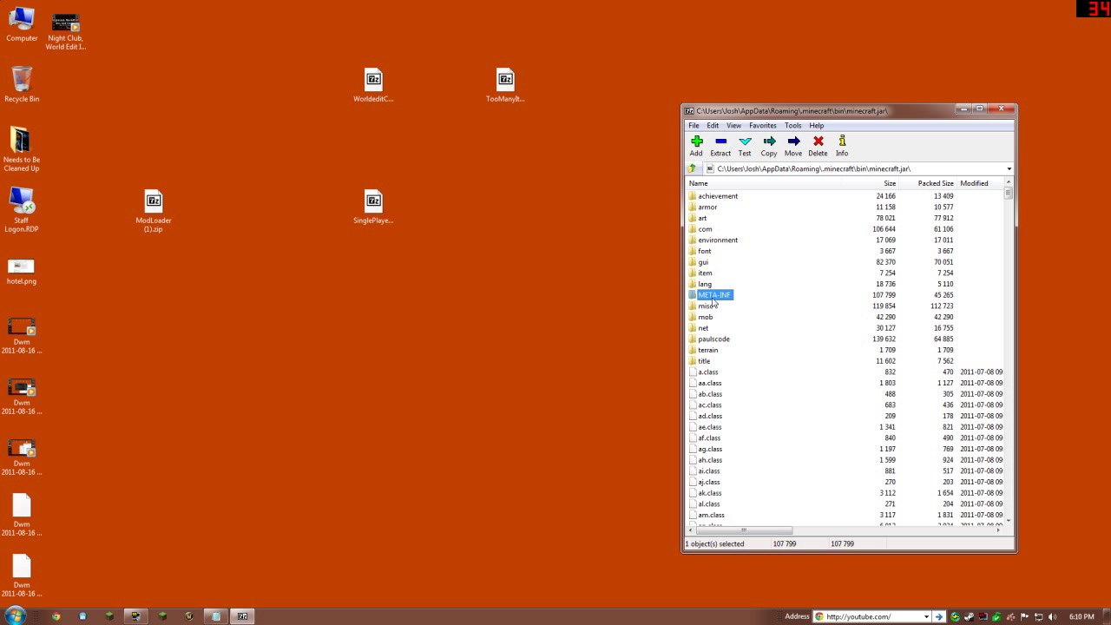
key(Delete)
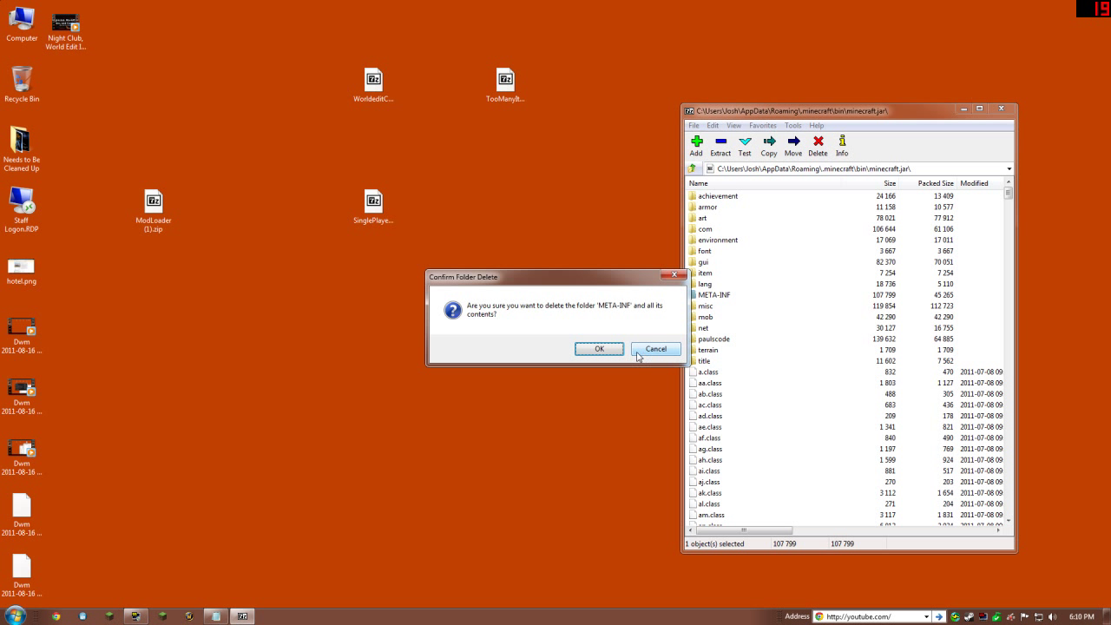
click(618, 348)
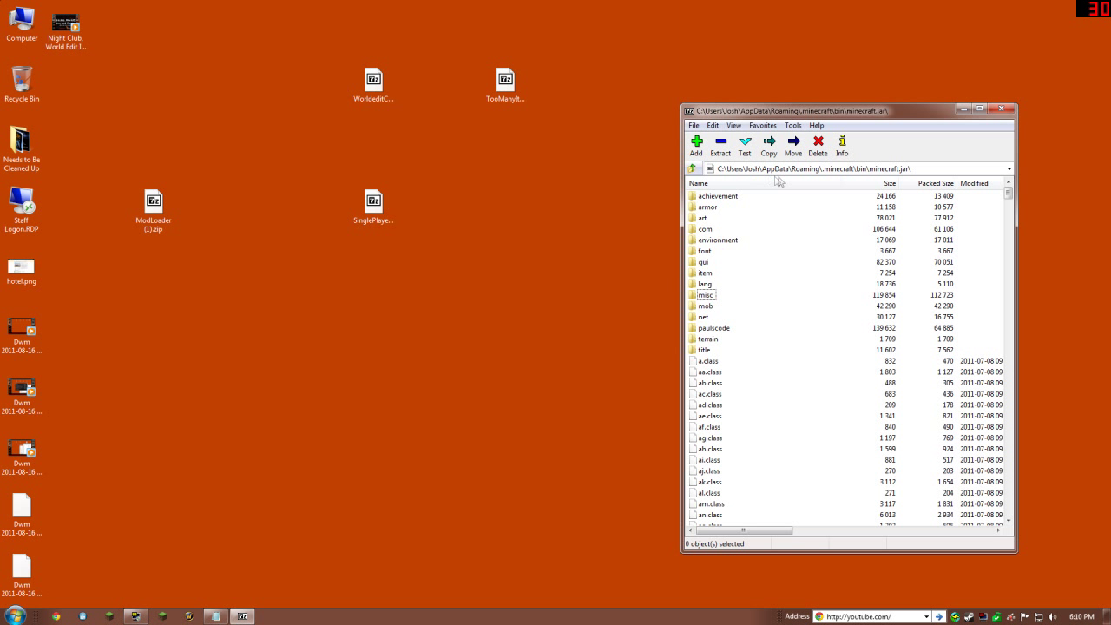
click(1002, 109)
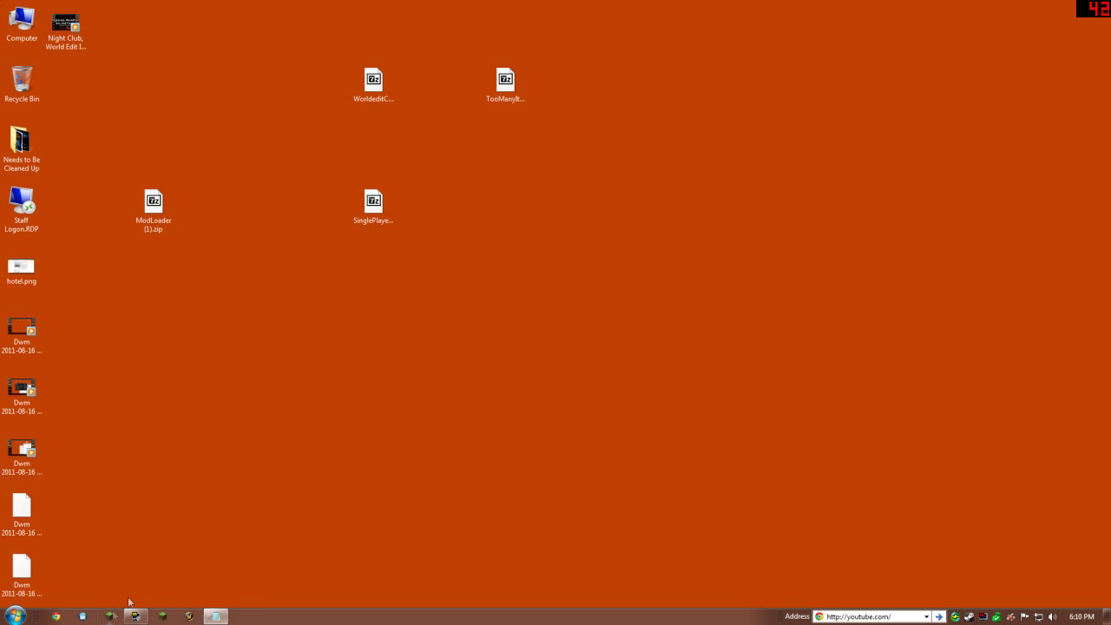
click(777, 424)
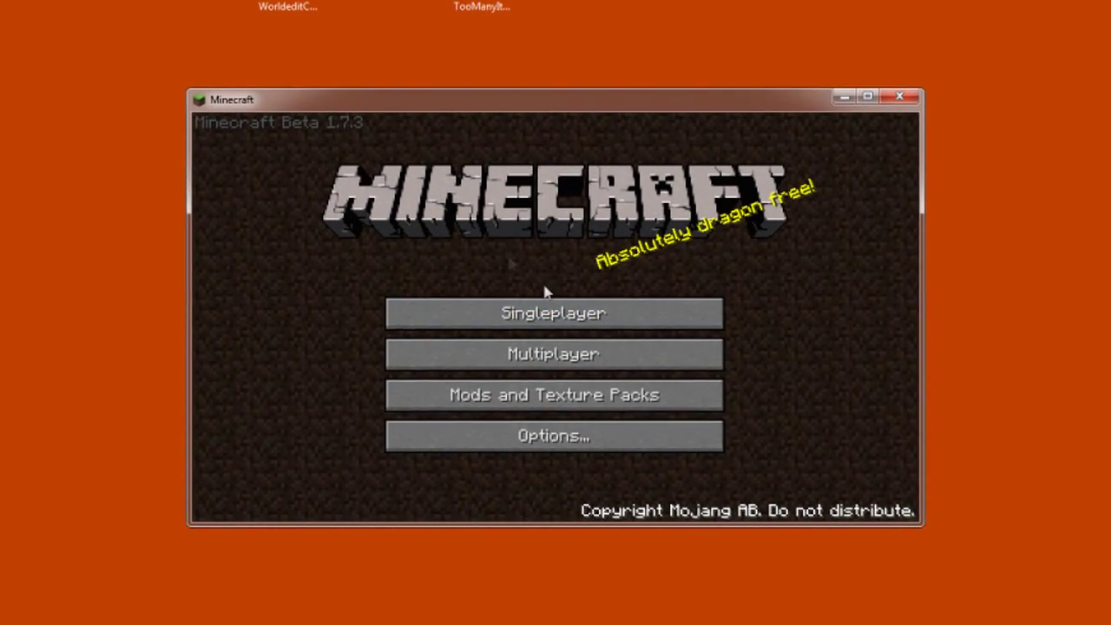
- Load the Nether Terminal world from the singleplayer world list
click(551, 313)
click(401, 163)
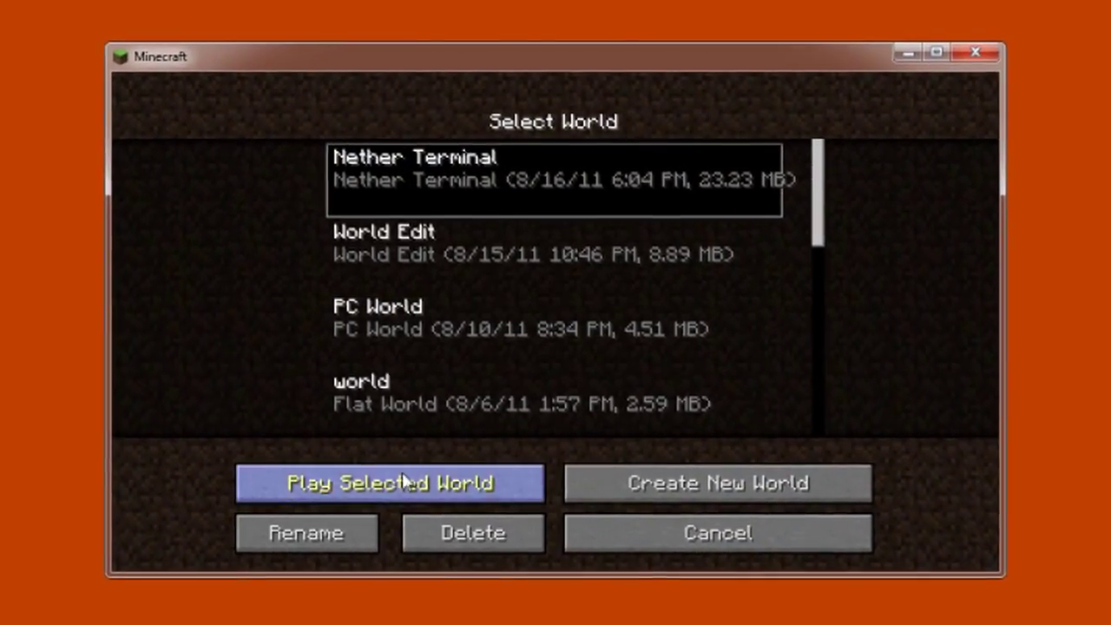
click(403, 476)
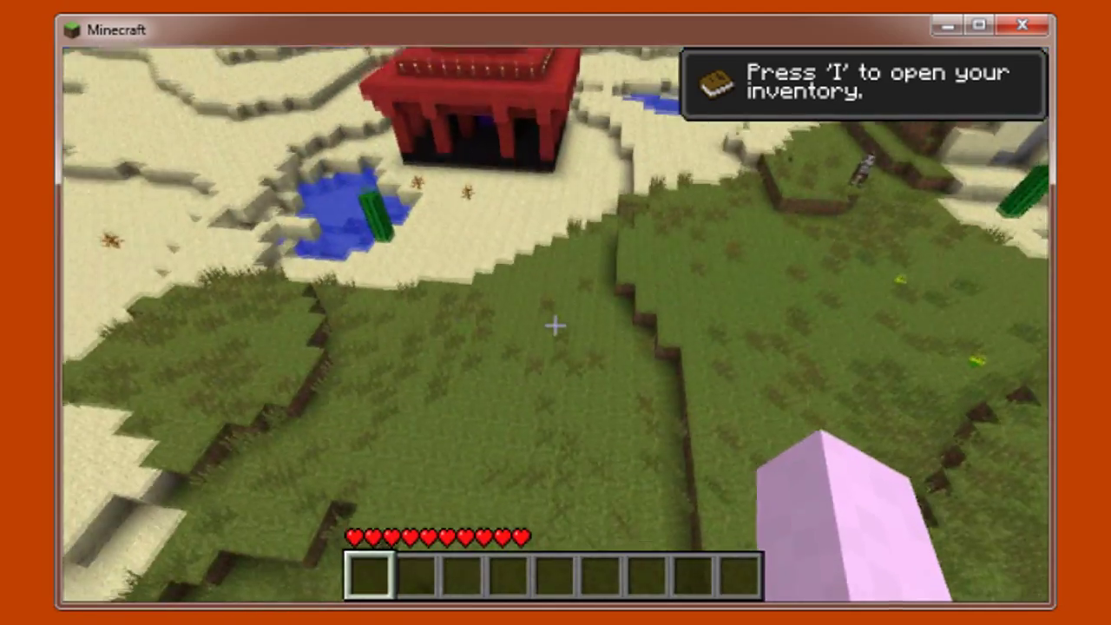
- Walk toward the red structure and run //wand to get the wooden axe wand
key(w)
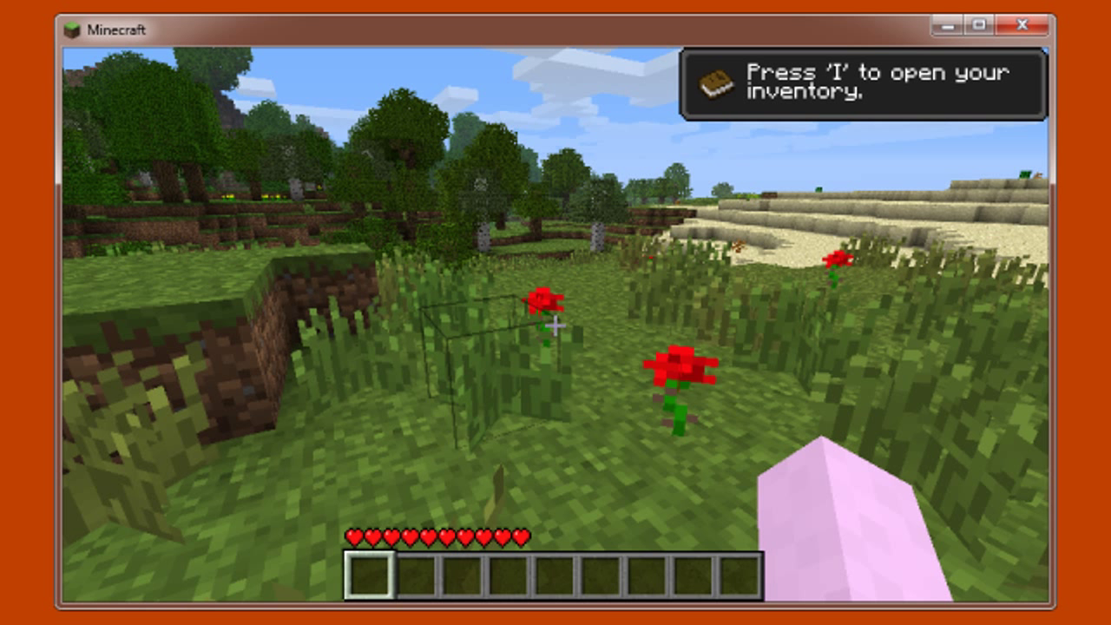
text(t//)
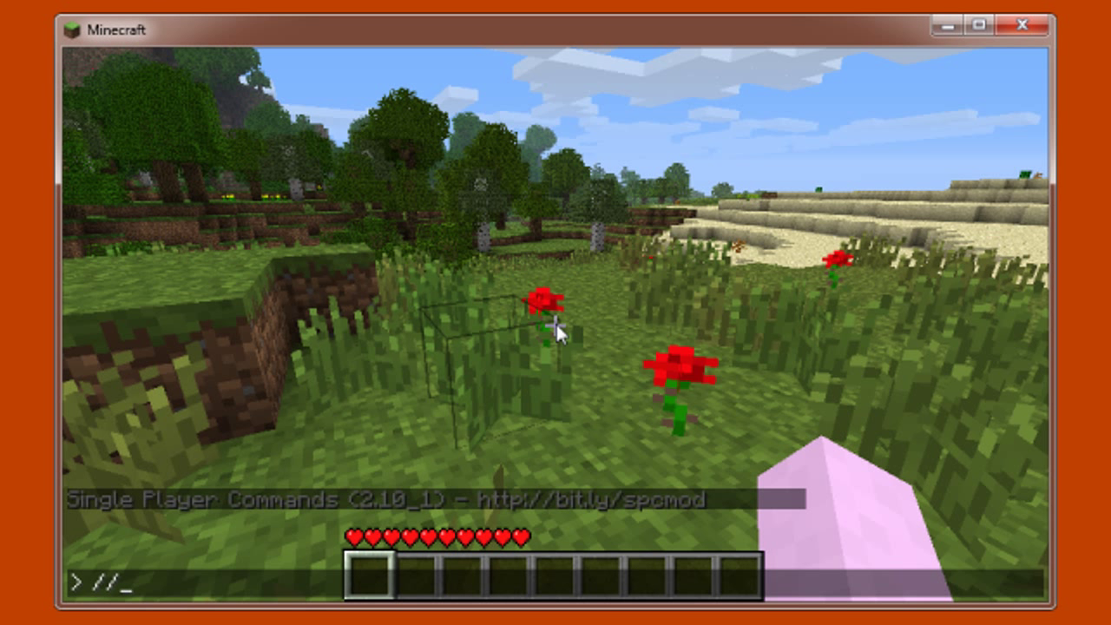
text(wand)
key(Return)
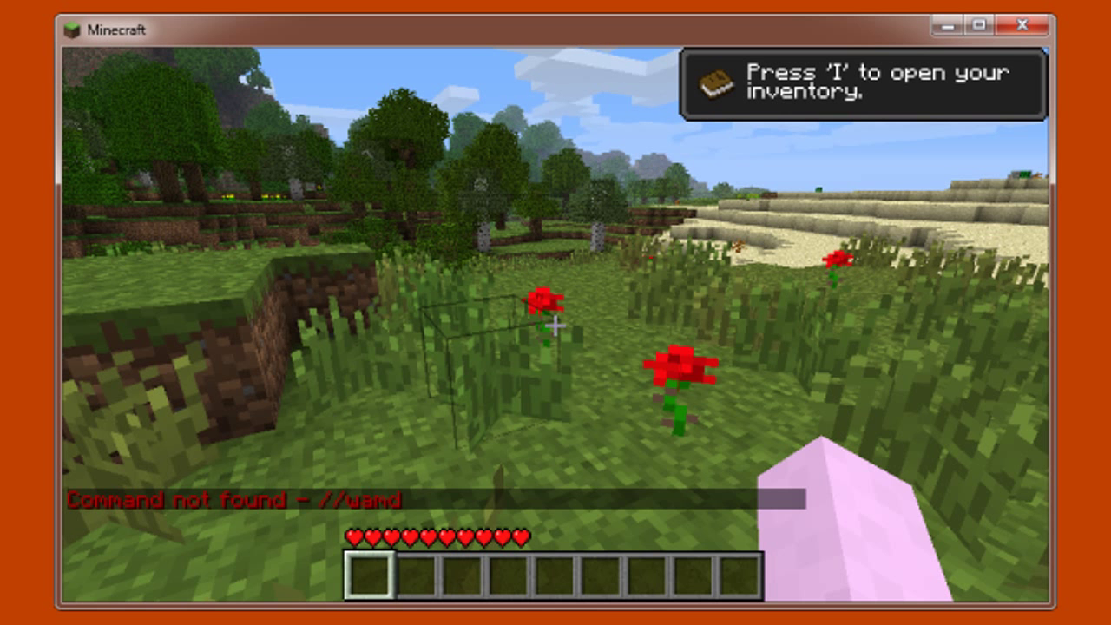
key(slash)
text(/wand)
key(Return)
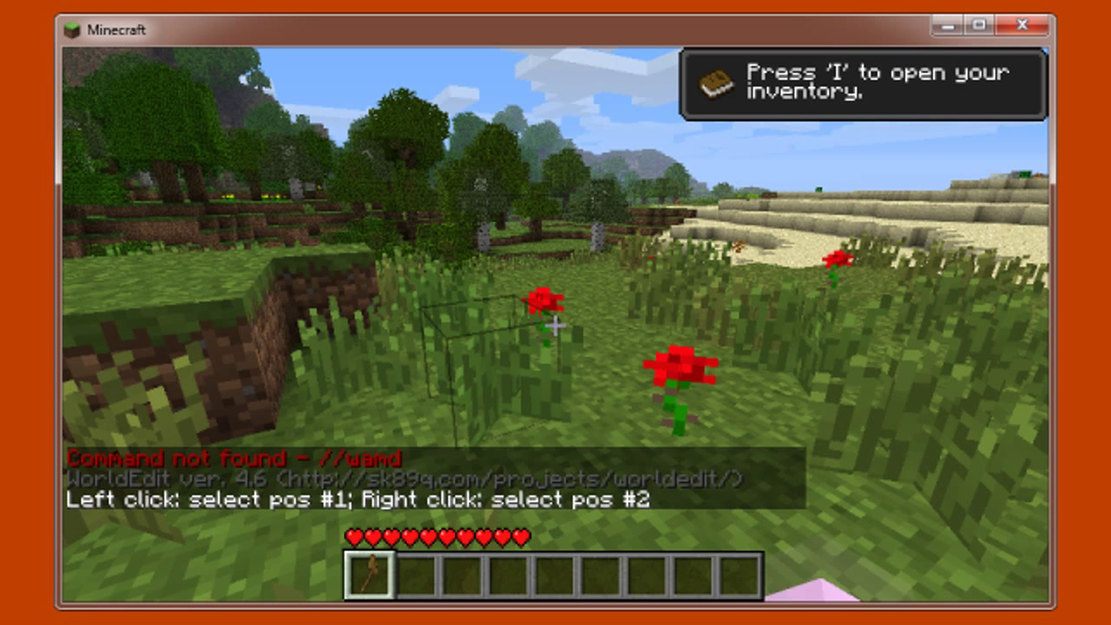
- Set selection corners 1 and 2 on the dirt block, walk back to the grass, and open the inventory
mouse_move(556, 326)
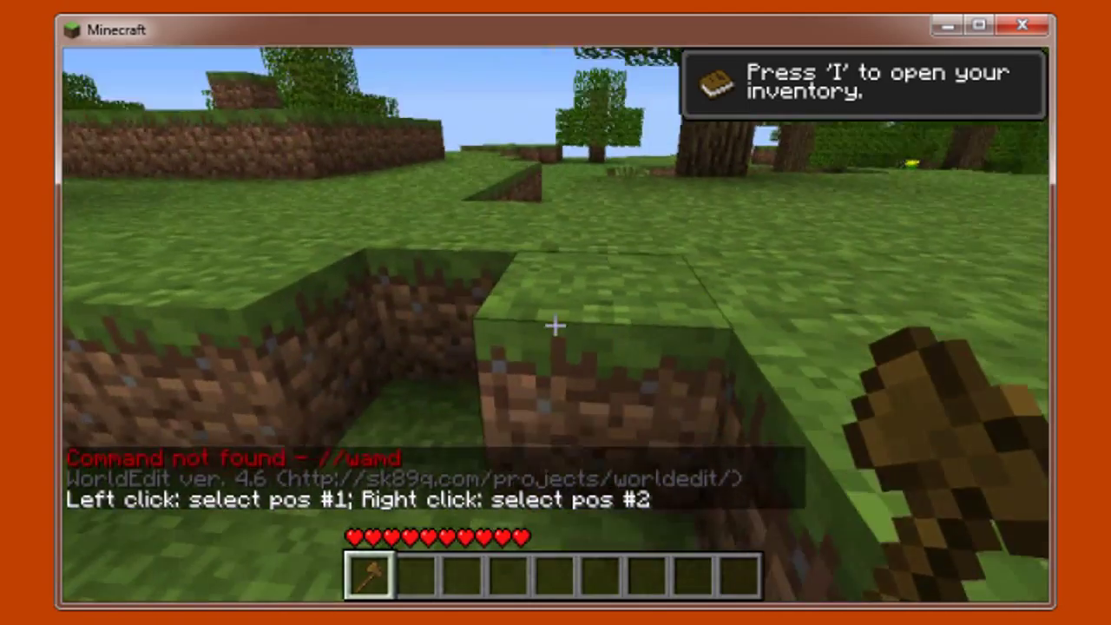
click(556, 325)
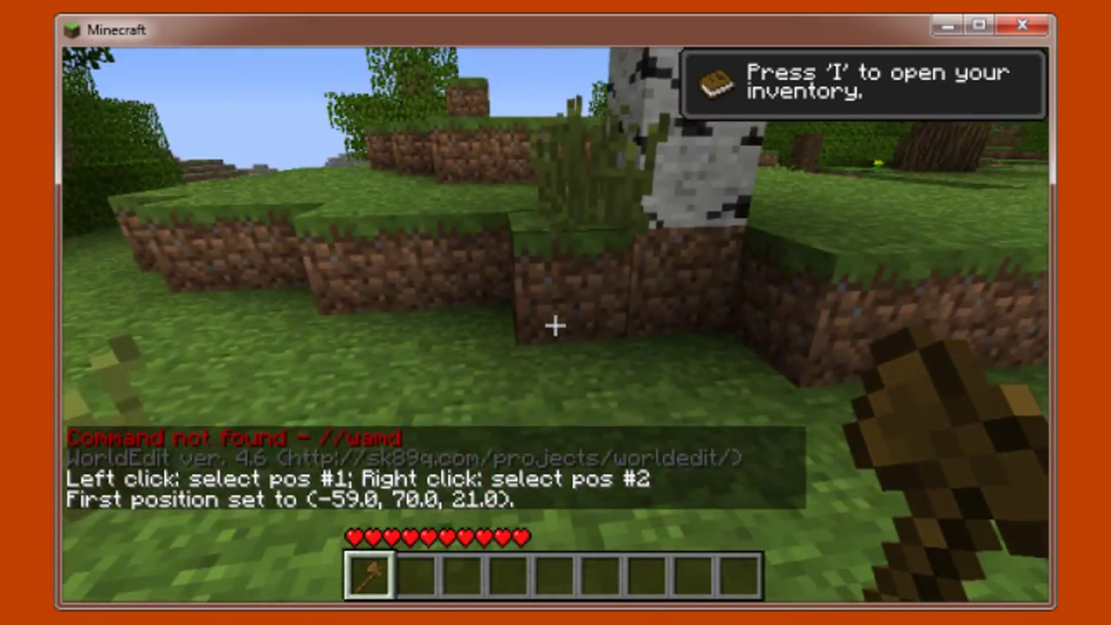
right_click(556, 326)
mouse_move(556, 326)
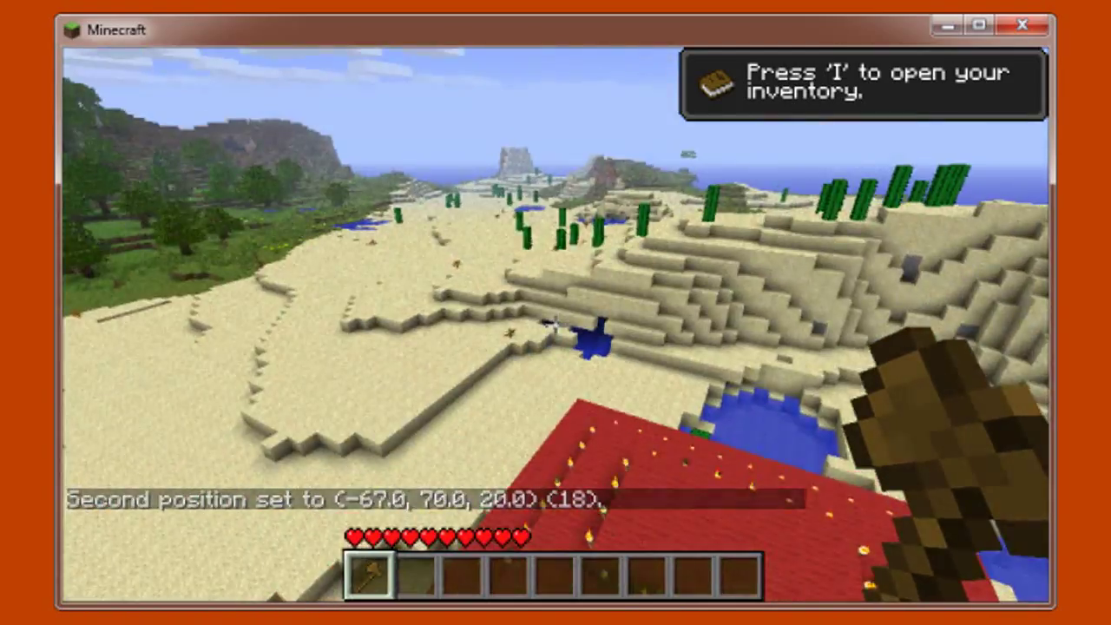
key(w)
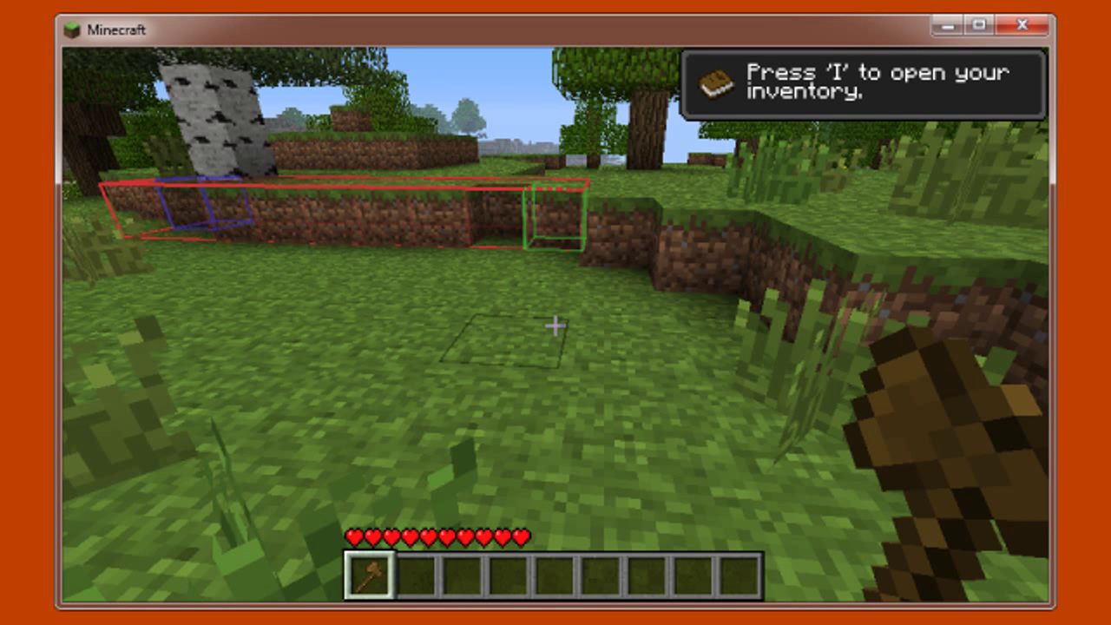
key(i)
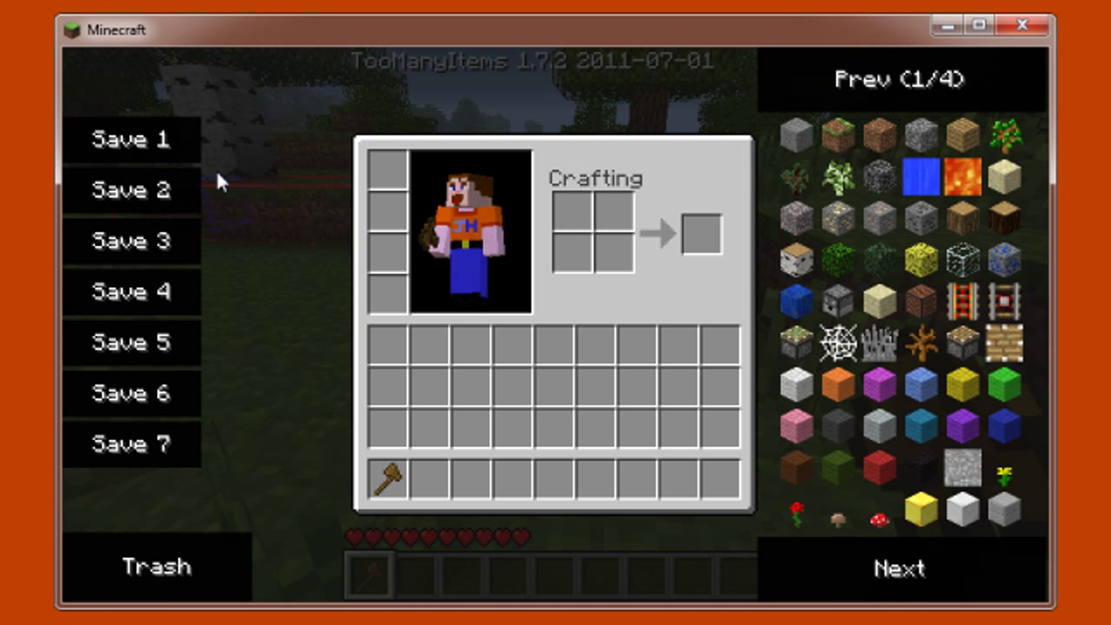
- Toggle the TooManyItems browser, take another 64-stack of pumpkins, and page through the item list
key(o)
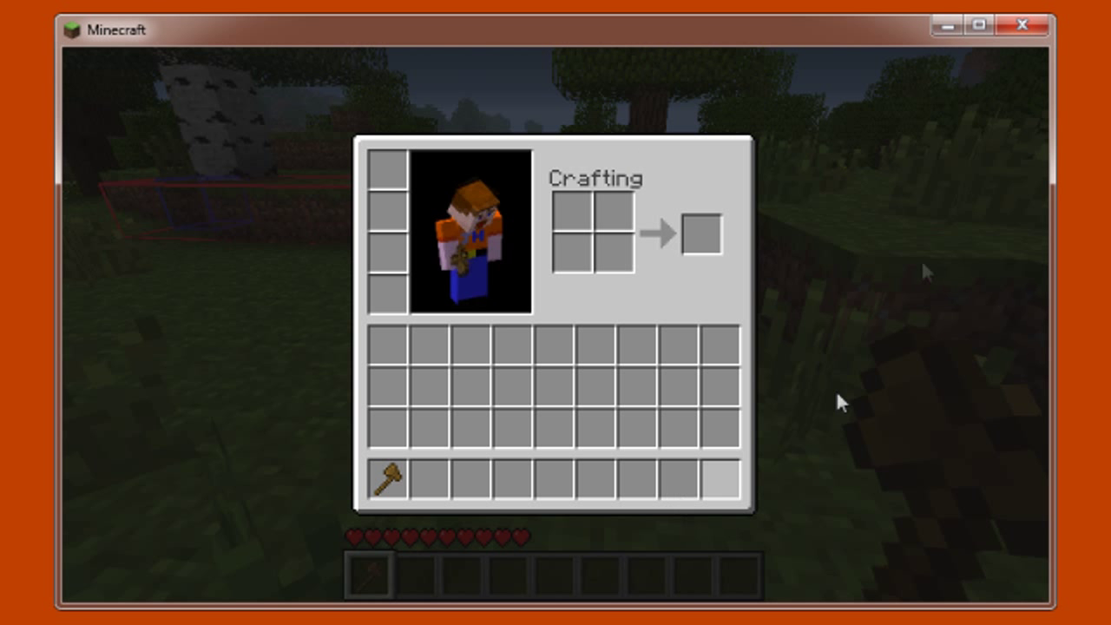
key(o)
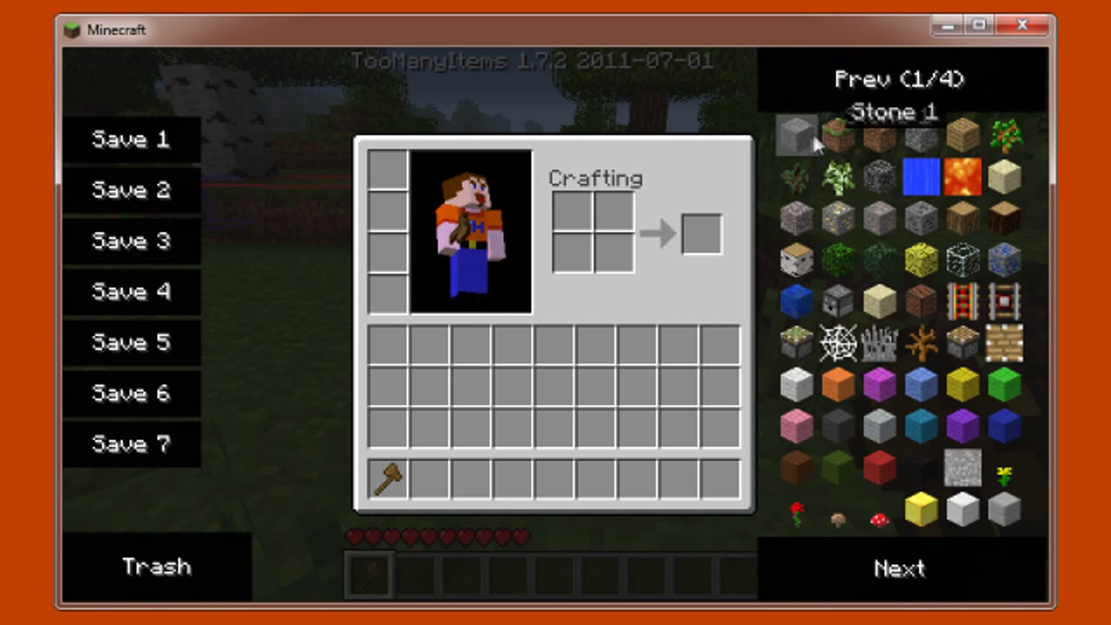
click(884, 591)
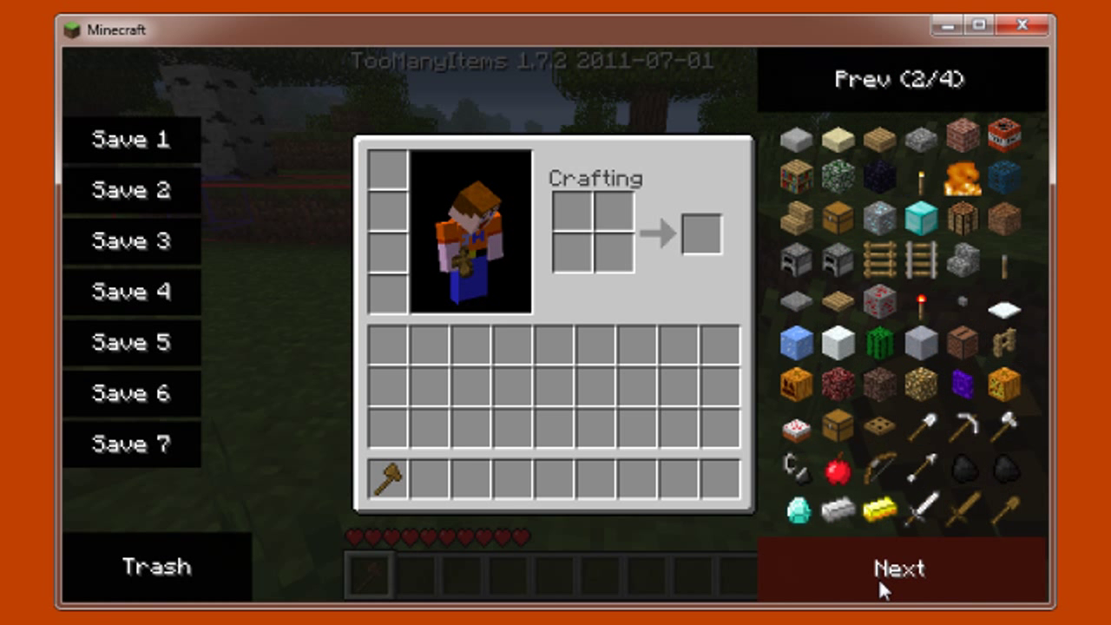
click(799, 398)
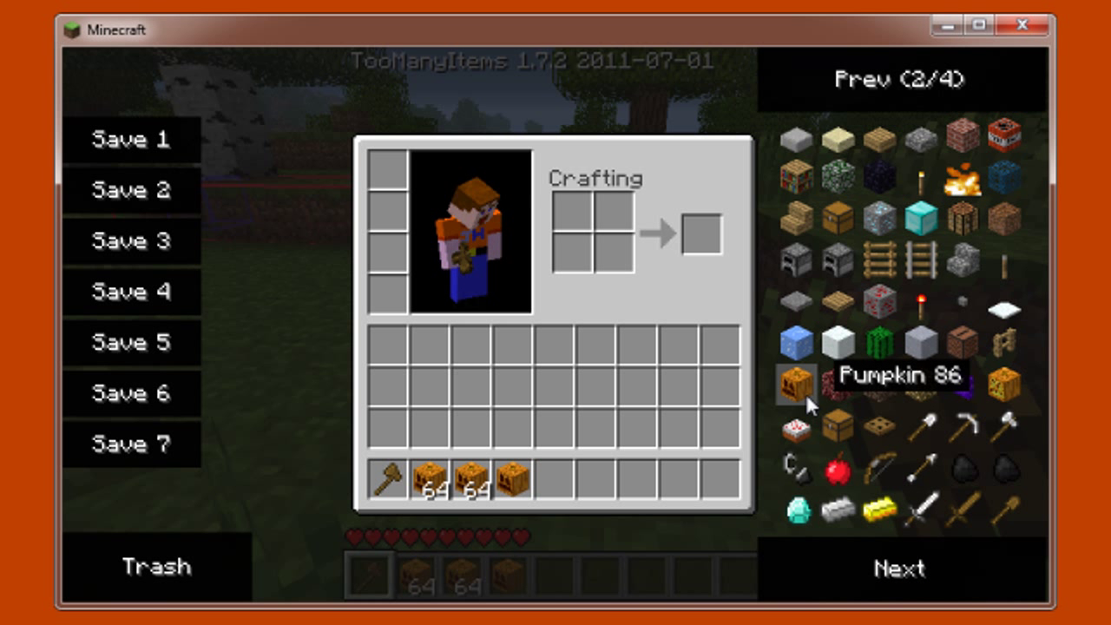
click(901, 566)
click(900, 565)
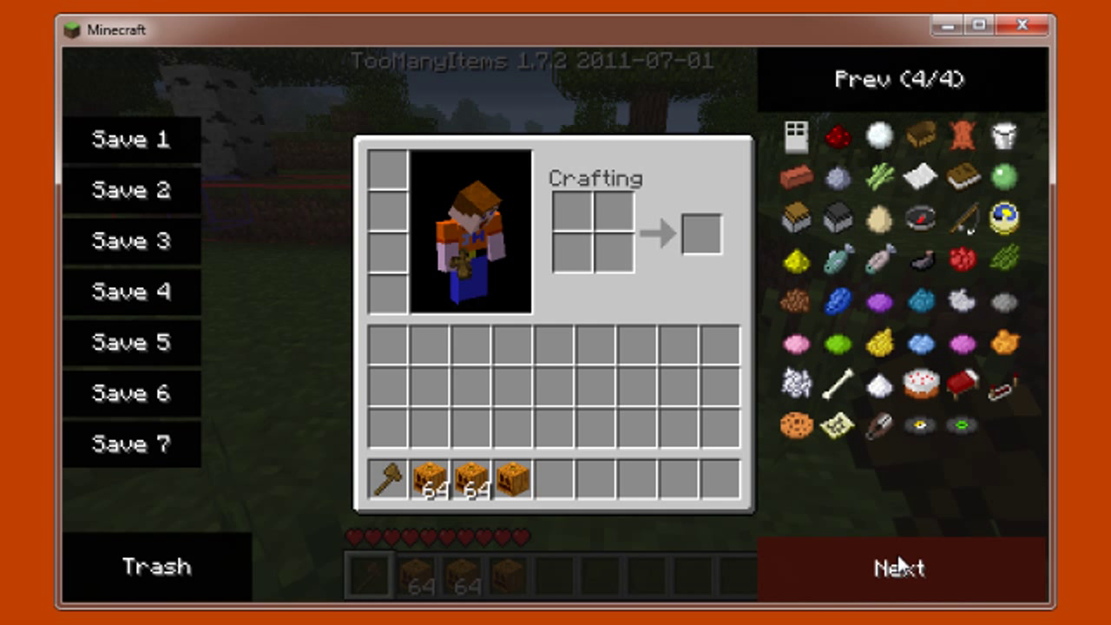
click(900, 566)
click(900, 565)
click(901, 565)
click(901, 565)
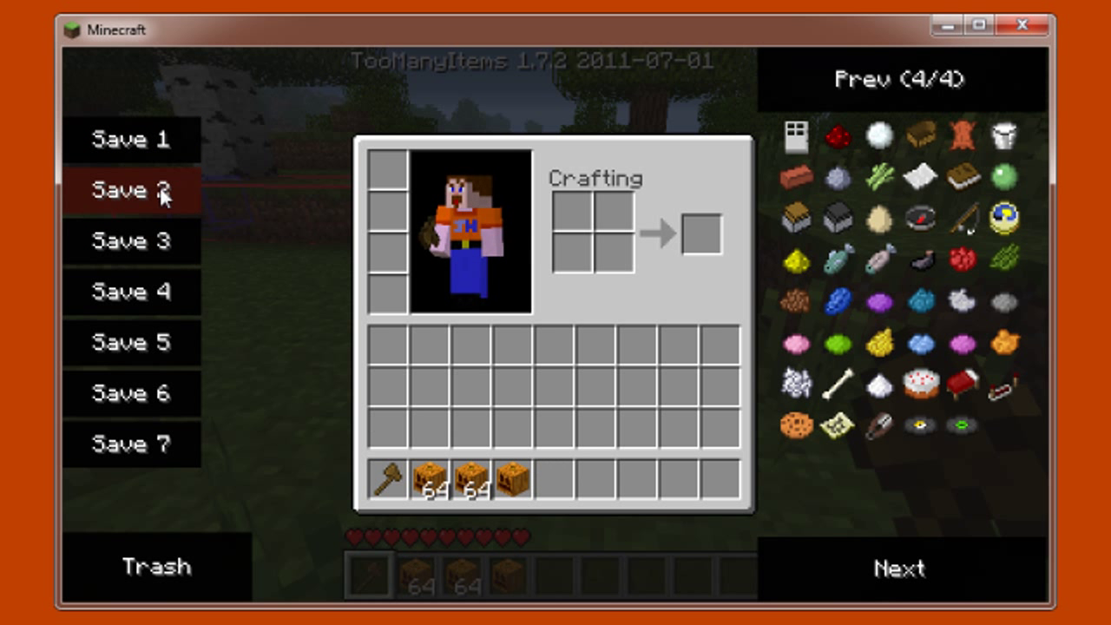
- Save the inventory to slot 1, drop two pumpkin stacks, then restore it from slot 1
click(155, 148)
click(432, 483)
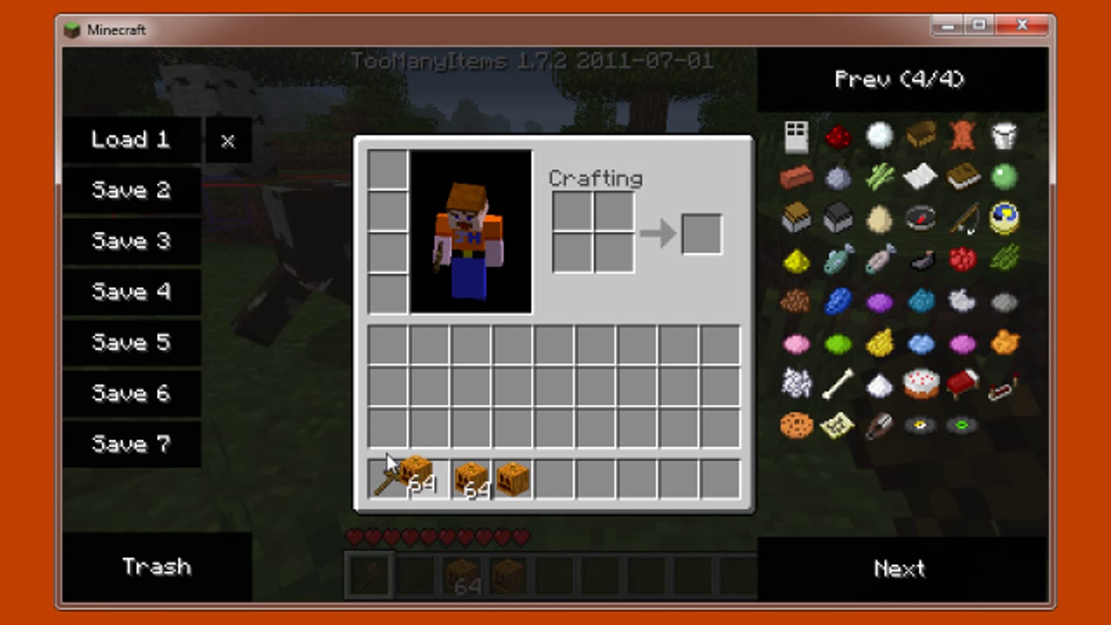
click(322, 402)
click(466, 478)
click(274, 343)
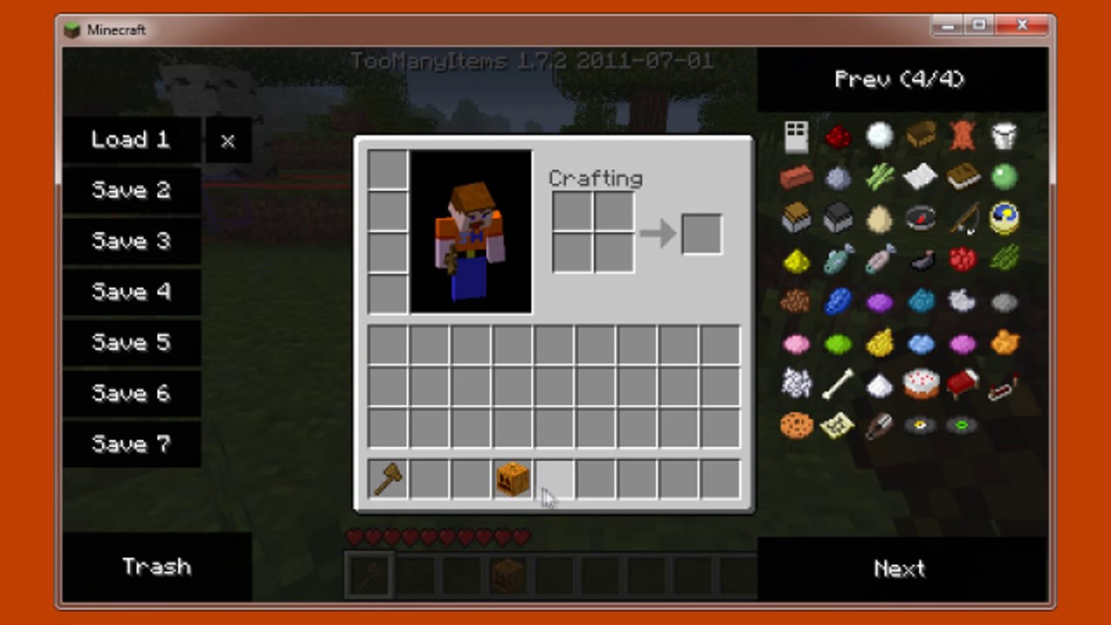
click(513, 478)
click(144, 130)
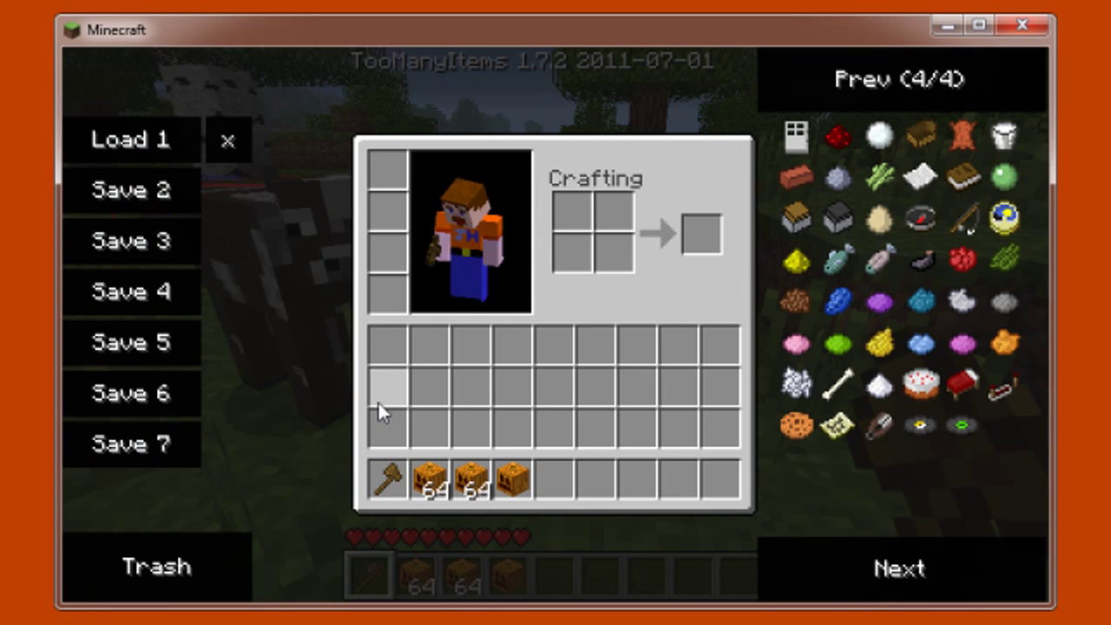
- Trash the 2-pumpkin stack and two 64-pumpkin stacks from the hotbar
key(e)
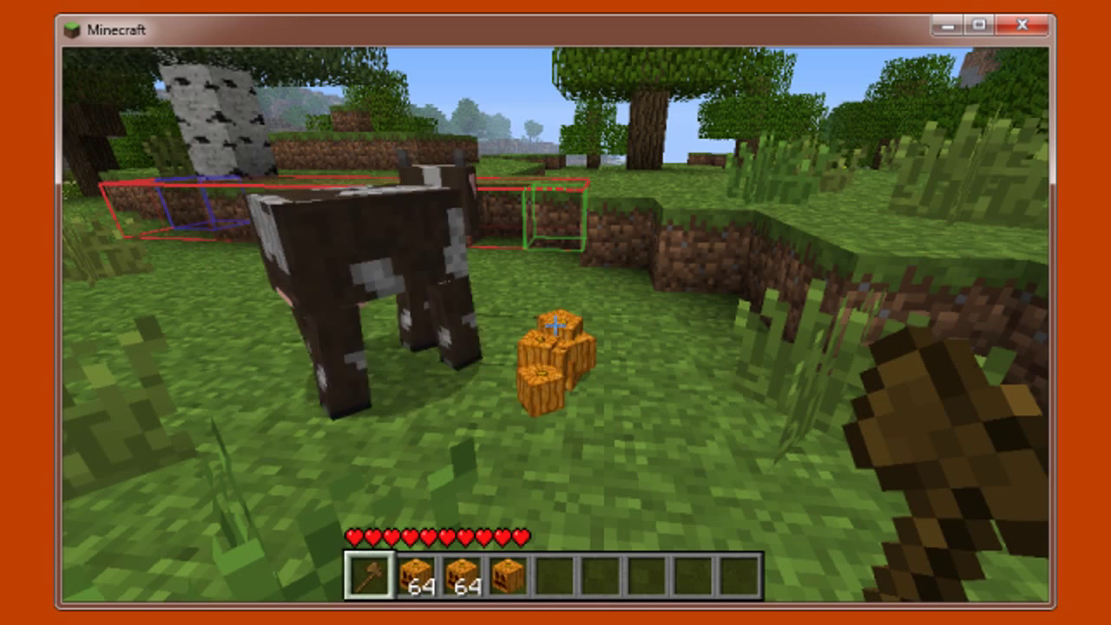
key(e)
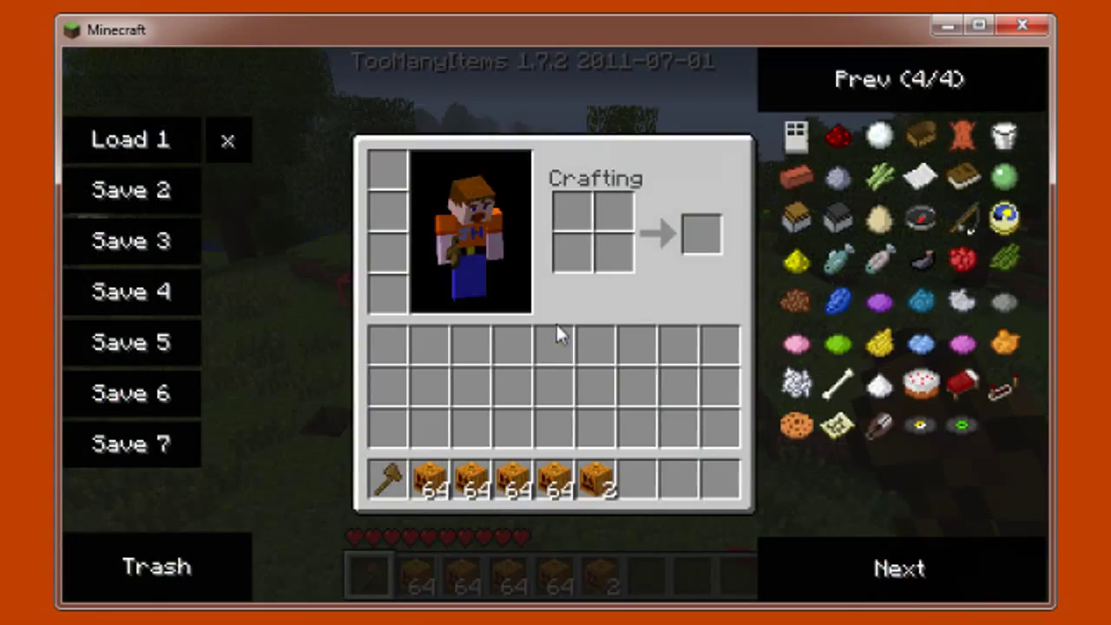
click(596, 482)
click(194, 565)
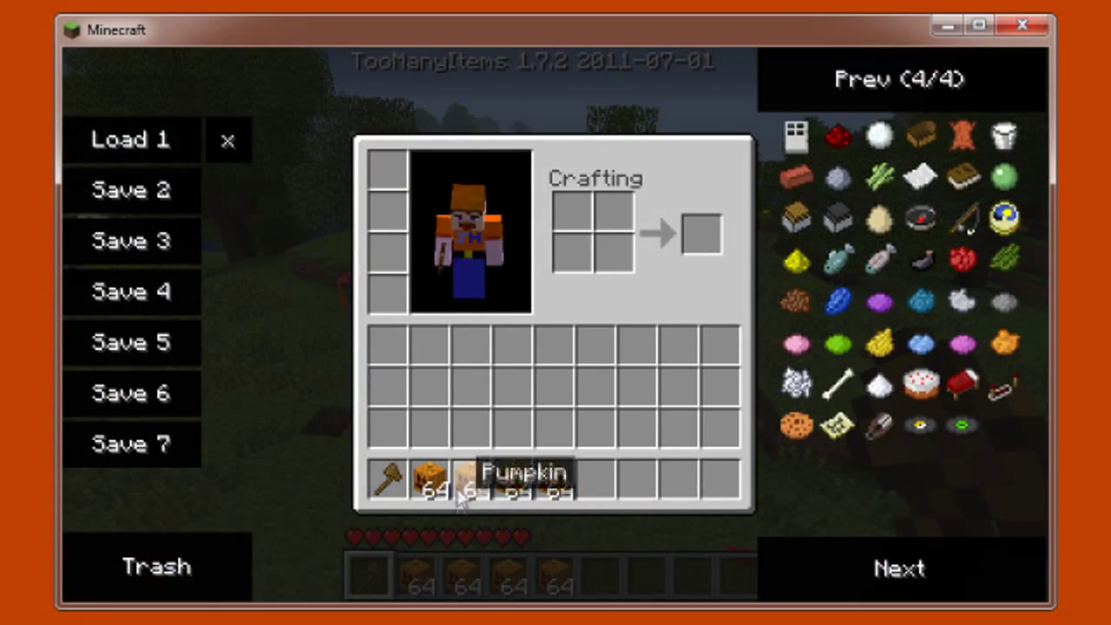
click(471, 483)
click(224, 559)
click(430, 480)
click(239, 547)
- Trash the wooden axe and the remaining two pumpkin stacks
click(386, 480)
click(202, 551)
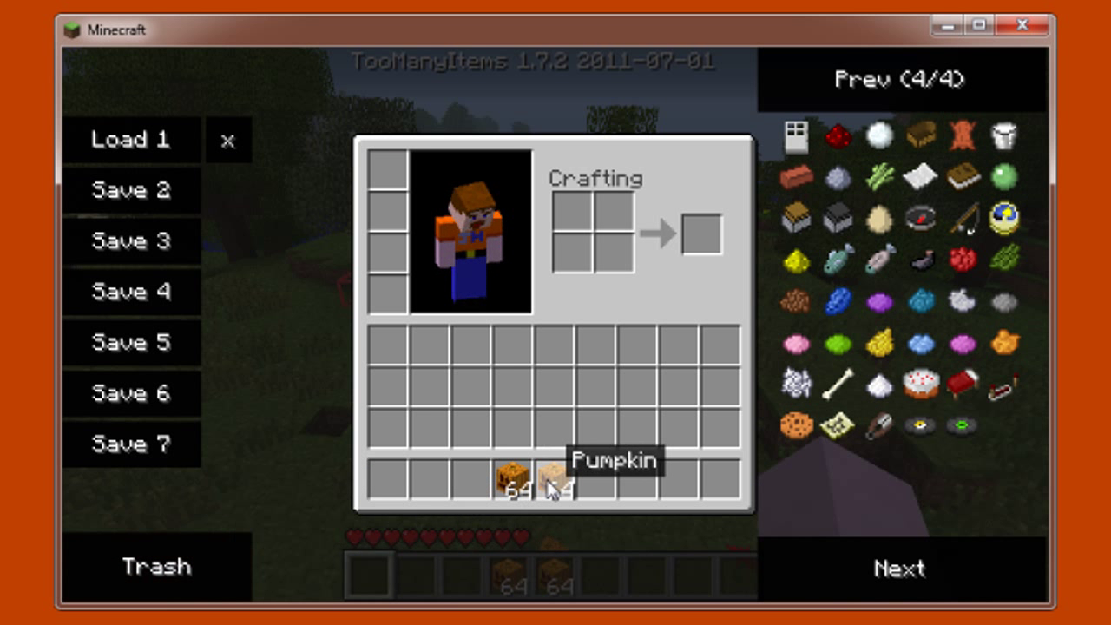
click(554, 480)
click(218, 543)
click(513, 480)
click(191, 565)
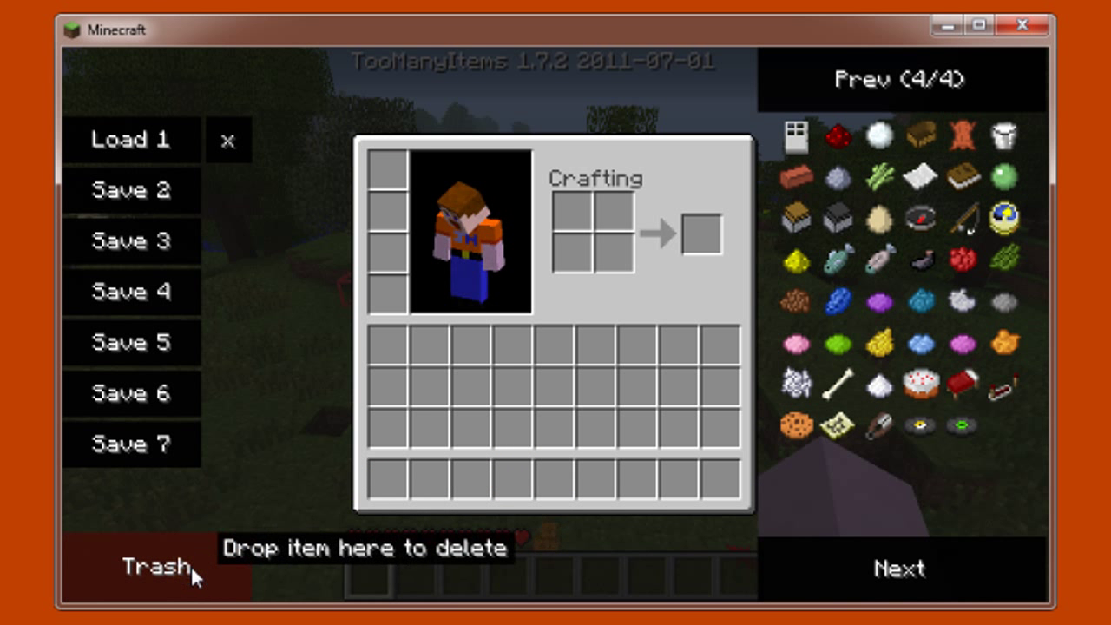
- Walk over to collect the dropped pumpkins and trash that collected stack too
key(e)
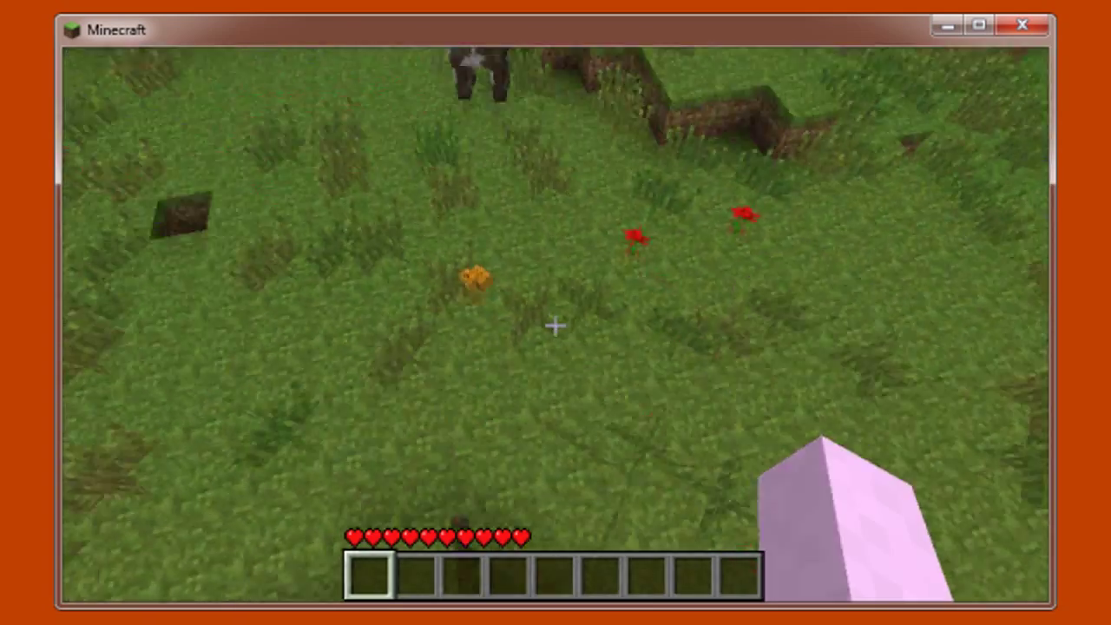
key(w)
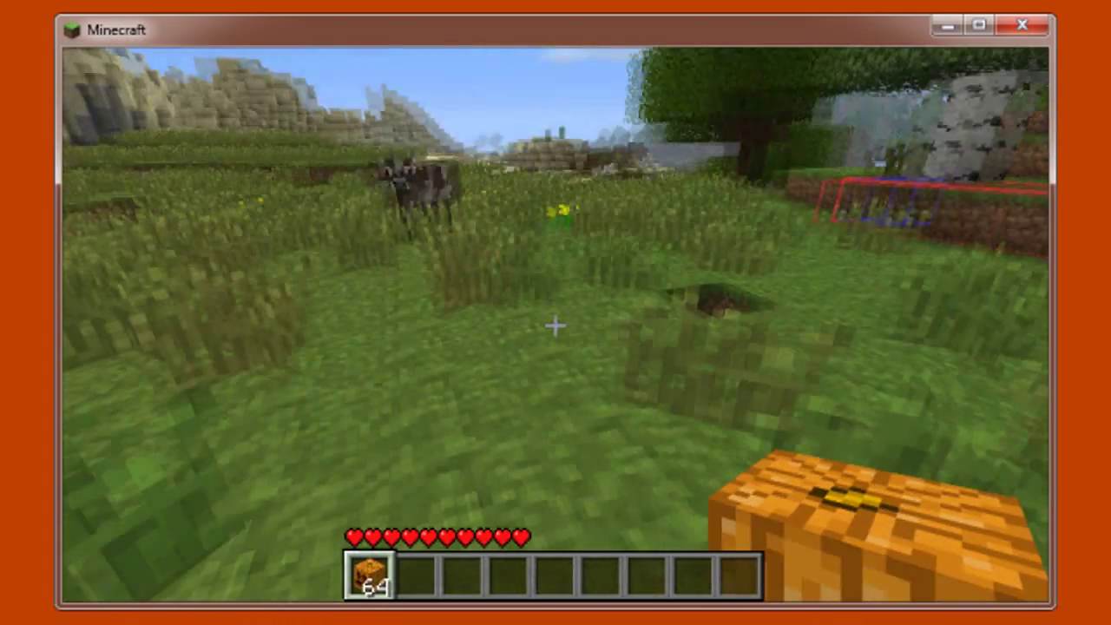
key(e)
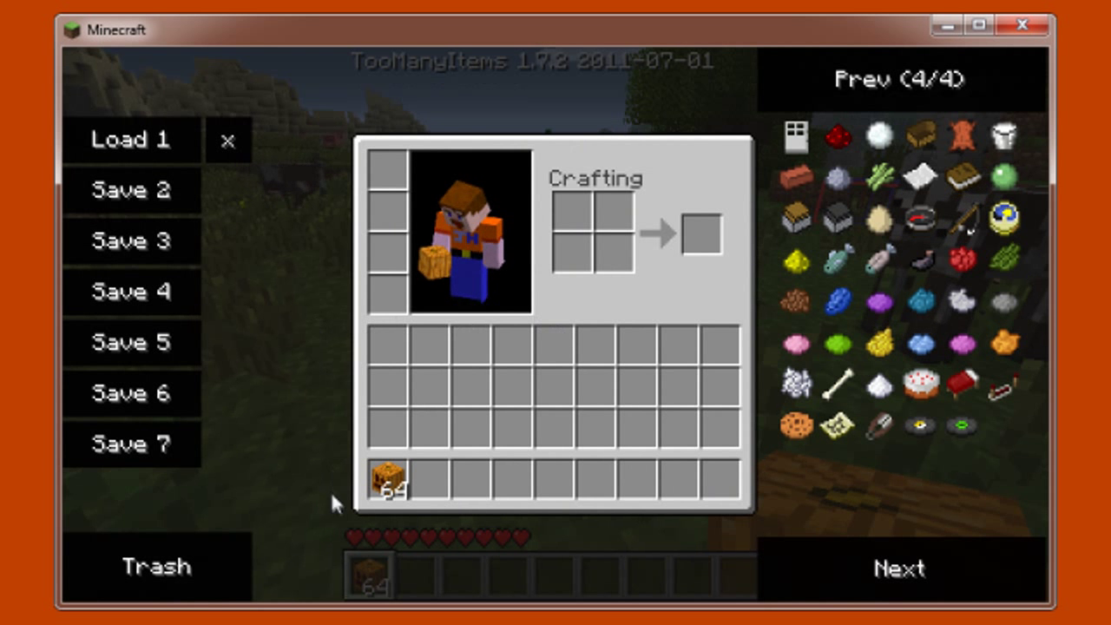
click(388, 480)
click(178, 606)
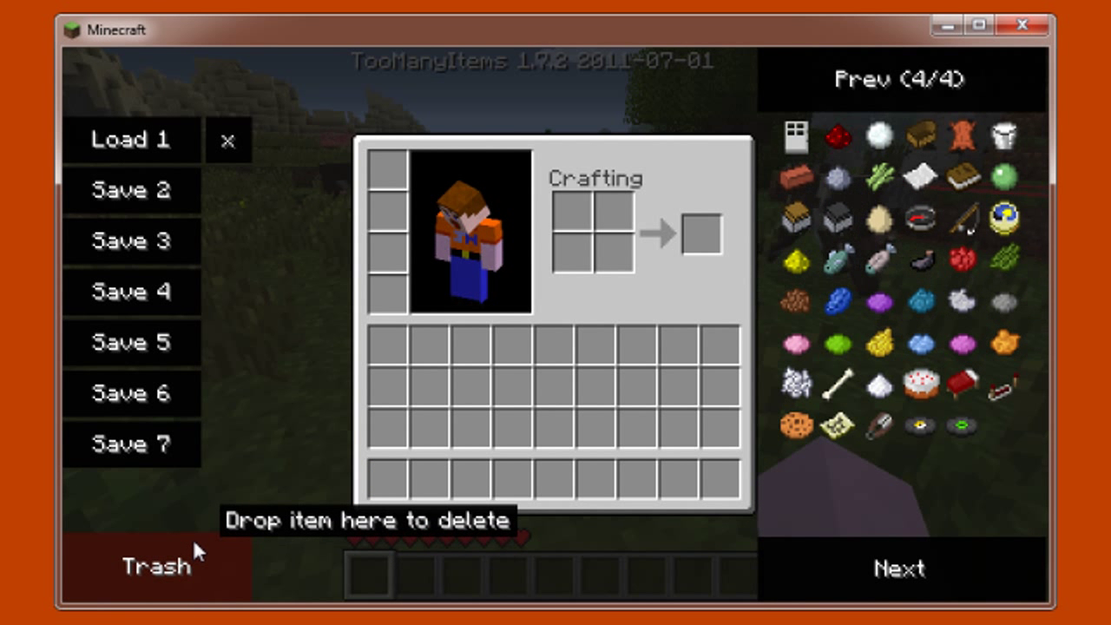